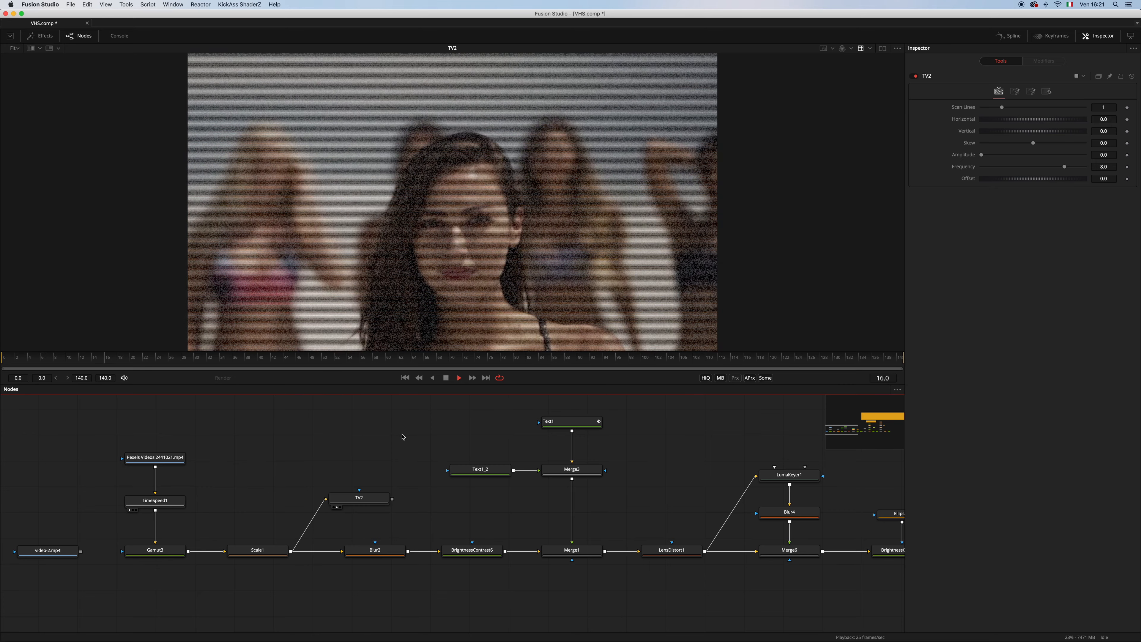
Stop playback, select the TV2 node and review its Controls, Noise and bar settings
key("space")
left_click_drag(359, 496, 362, 494)
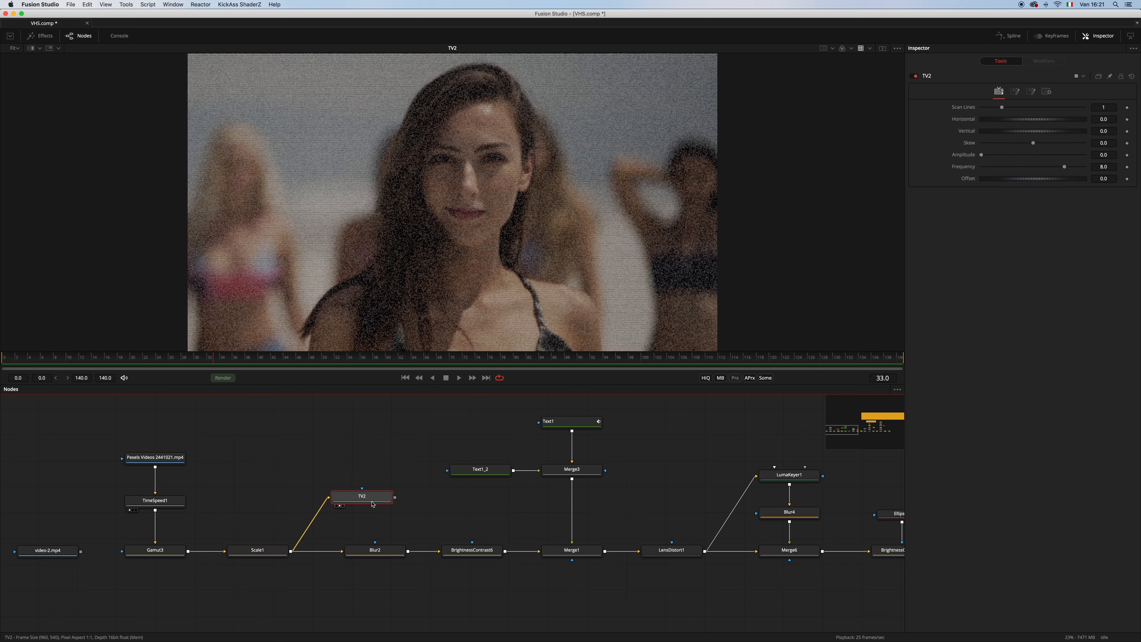
left_click(1015, 91)
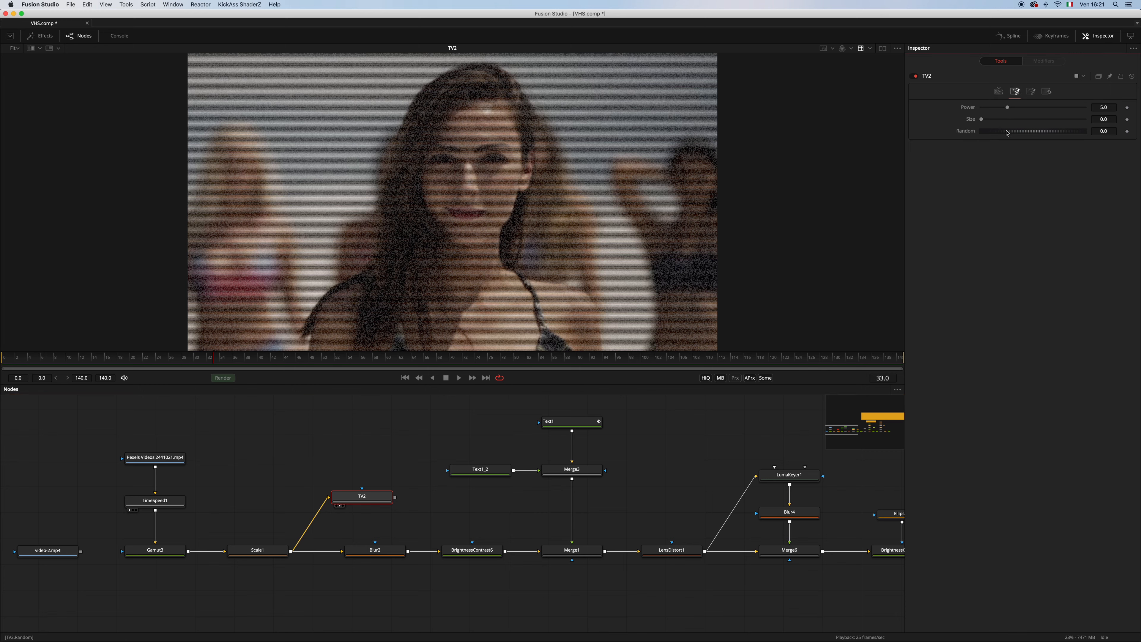
left_click(1031, 92)
left_click(999, 92)
left_click(1015, 92)
left_click(1000, 93)
right_click(1013, 93)
left_click(1029, 109)
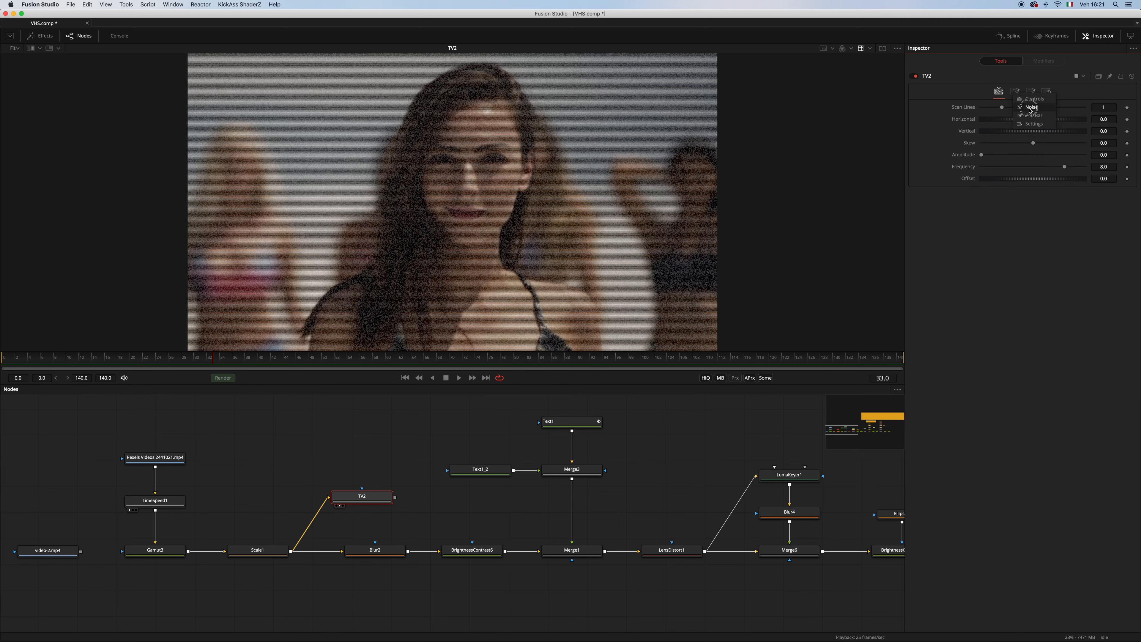
left_click(1000, 92)
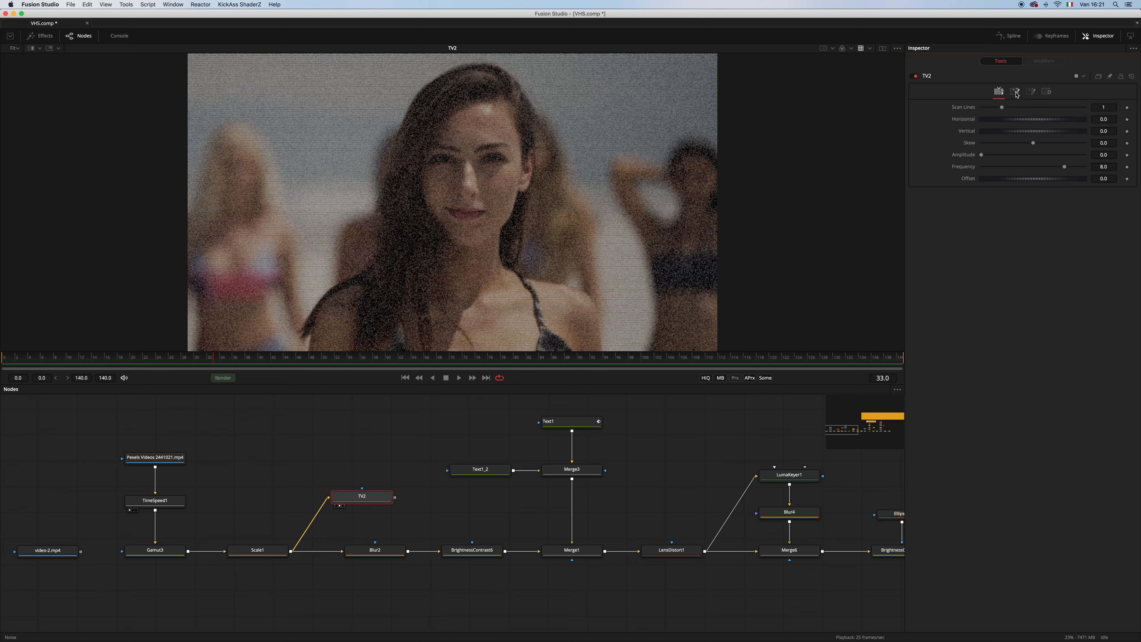
Drive the TV2 noise Random value with the expression time, play the clip, and set the noise Power to 1.37
left_click(1015, 92)
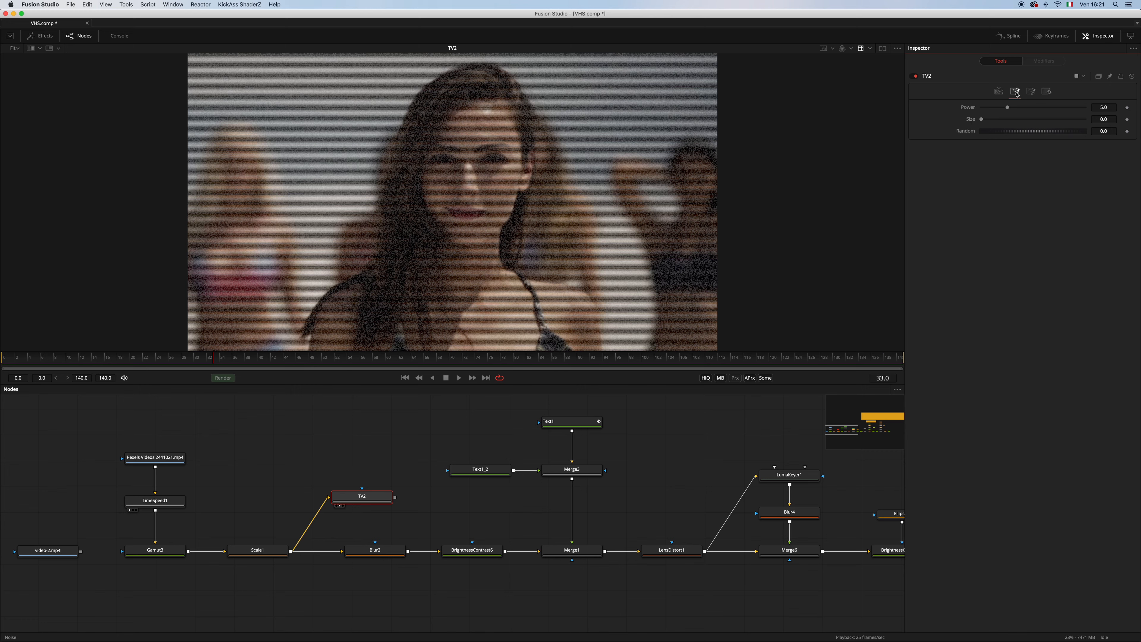
right_click(965, 132)
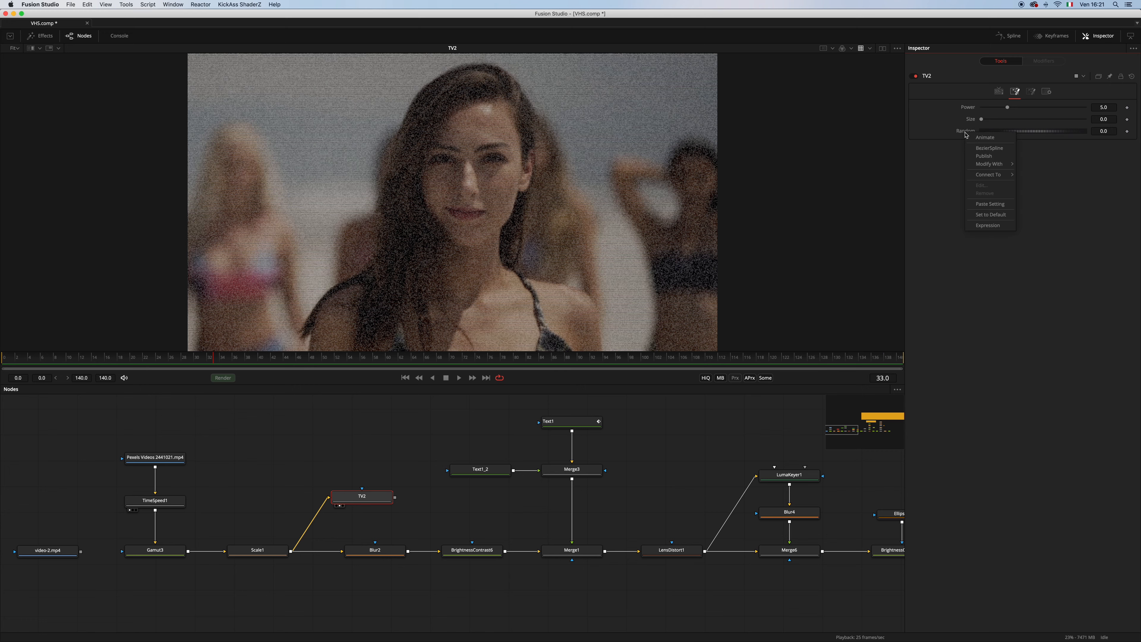
left_click(992, 226)
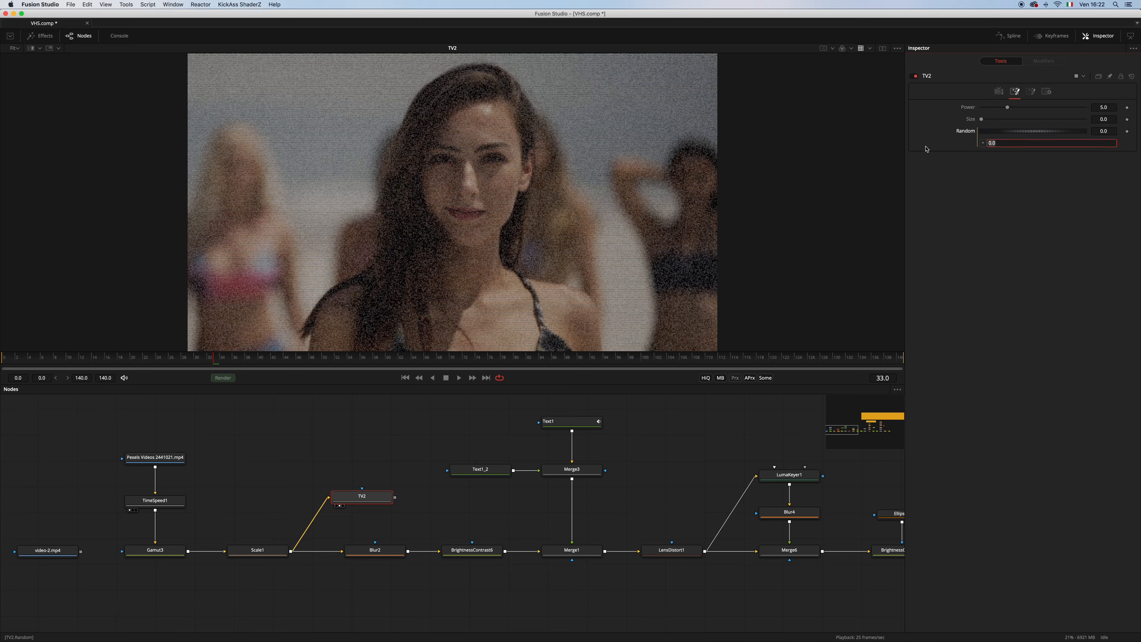
type("time")
key("Return")
key("space")
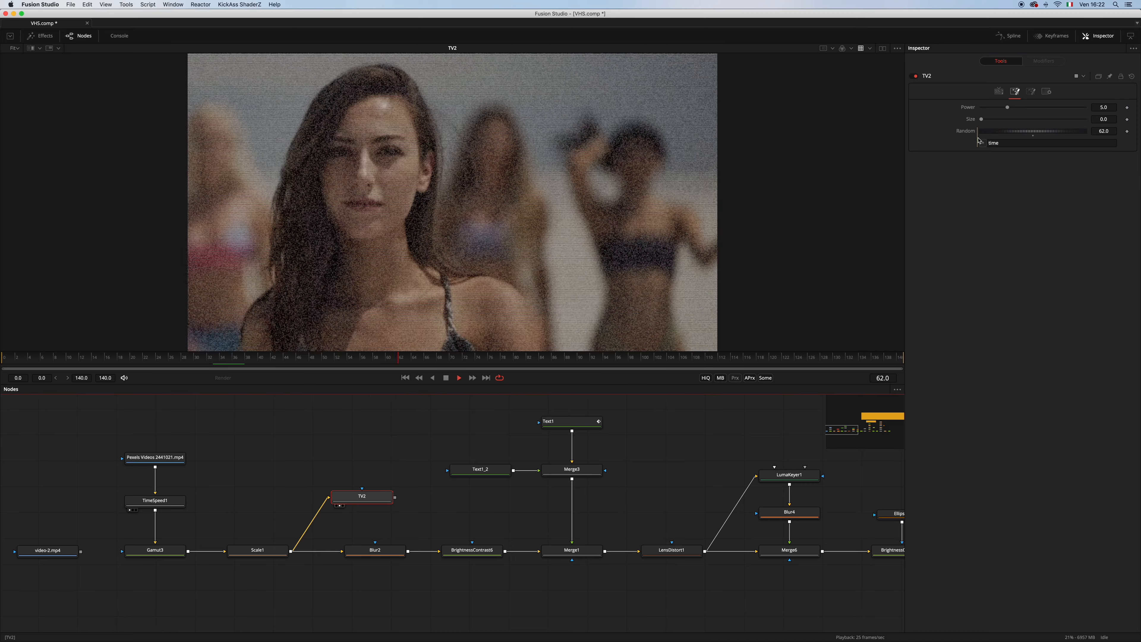
left_click_drag(1007, 108, 988, 108)
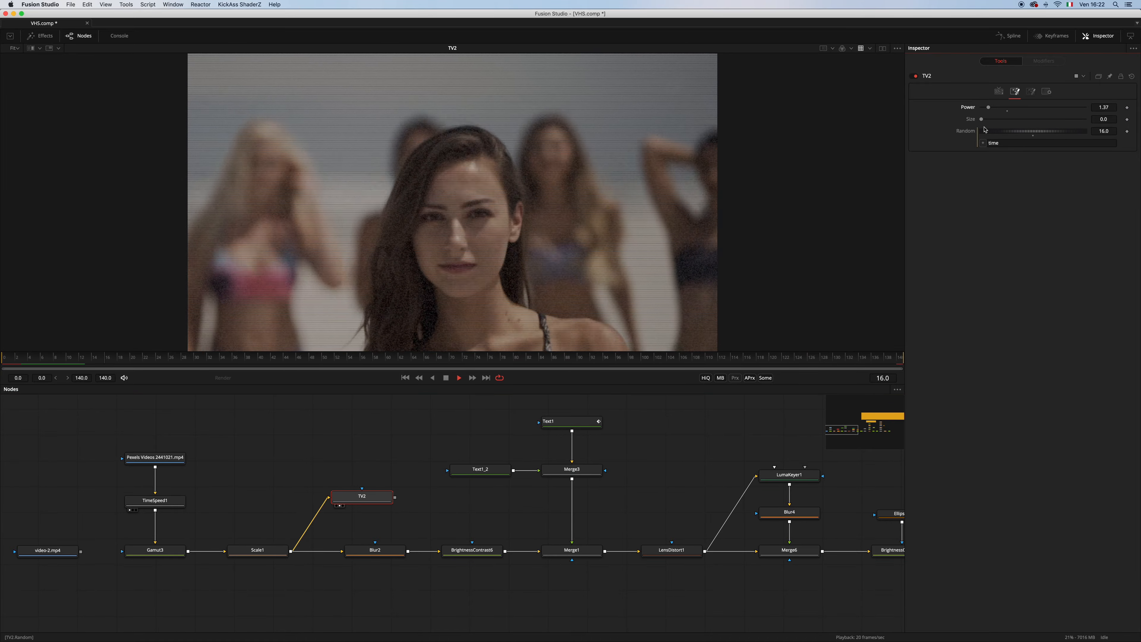
Set TV2's Scan Lines to 2 and enlarge the viewer area above the node graph
left_click(999, 91)
left_click_drag(1002, 107, 1022, 107)
left_click_drag(452, 385, 452, 457)
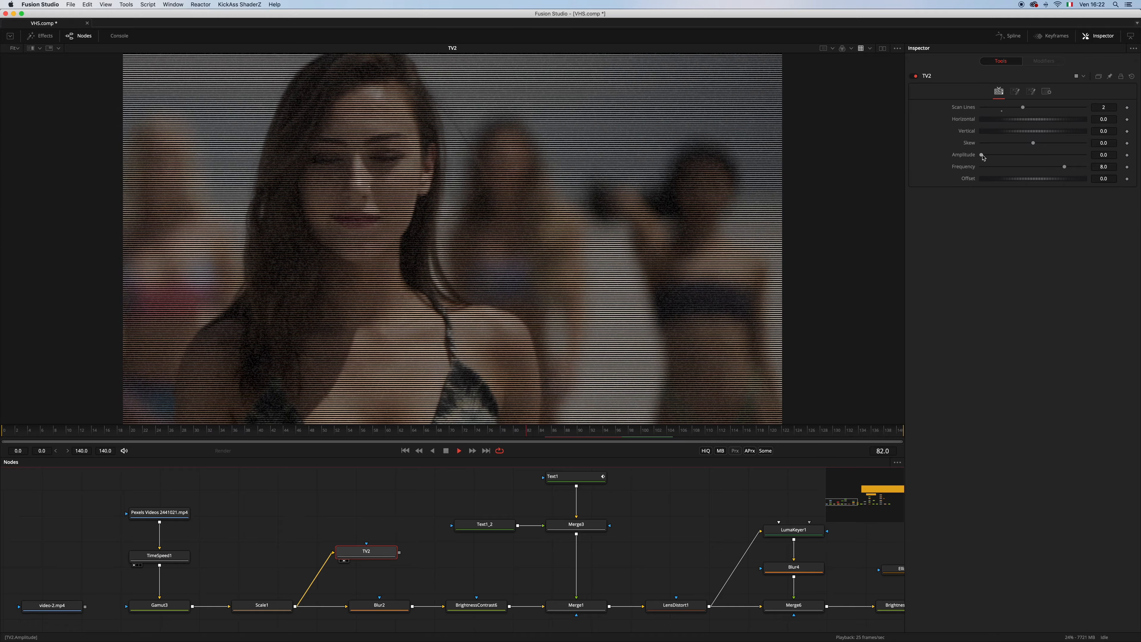
Set TV2's Amplitude to 0.34 and Frequency to 10
left_click(987, 159)
mouse_move(987, 159)
left_mouse_down()
mouse_move(1009, 158)
mouse_move(988, 158)
left_mouse_up()
left_click_drag(1064, 167, 1086, 167)
Animate TV2's Offset with the expression math.rad(time*5)
right_click(966, 180)
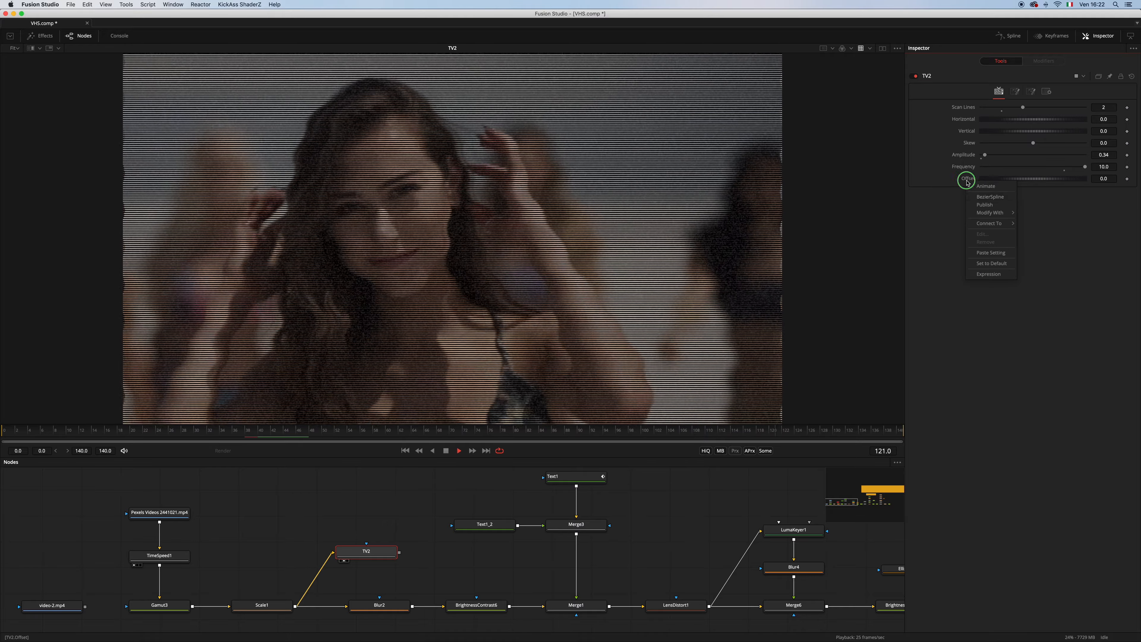
left_click(1001, 275)
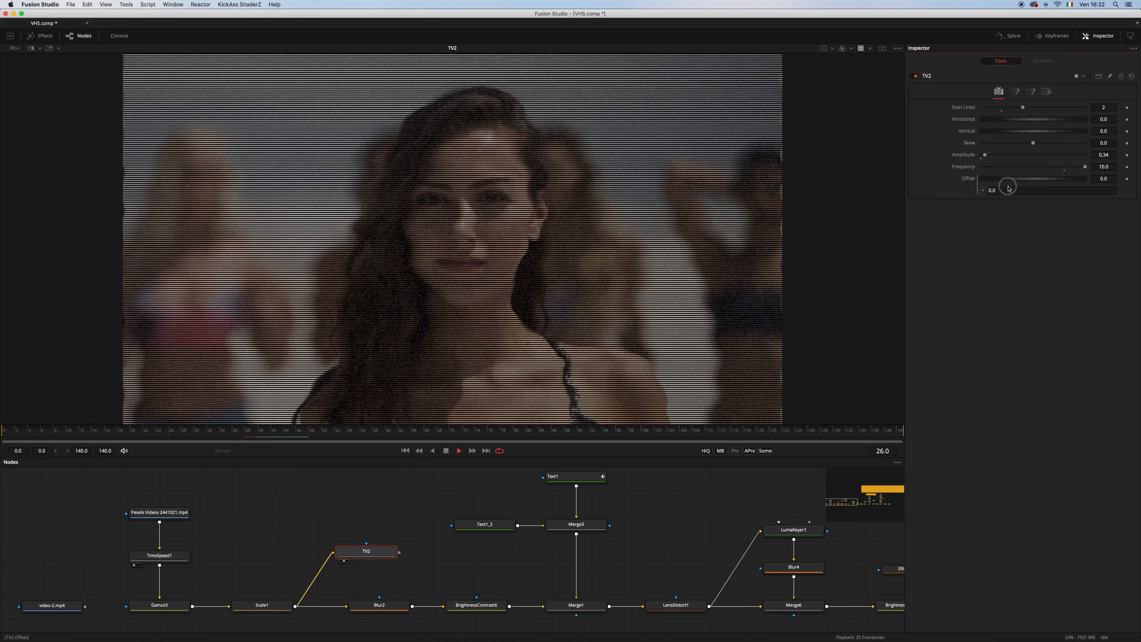
left_click(1006, 189)
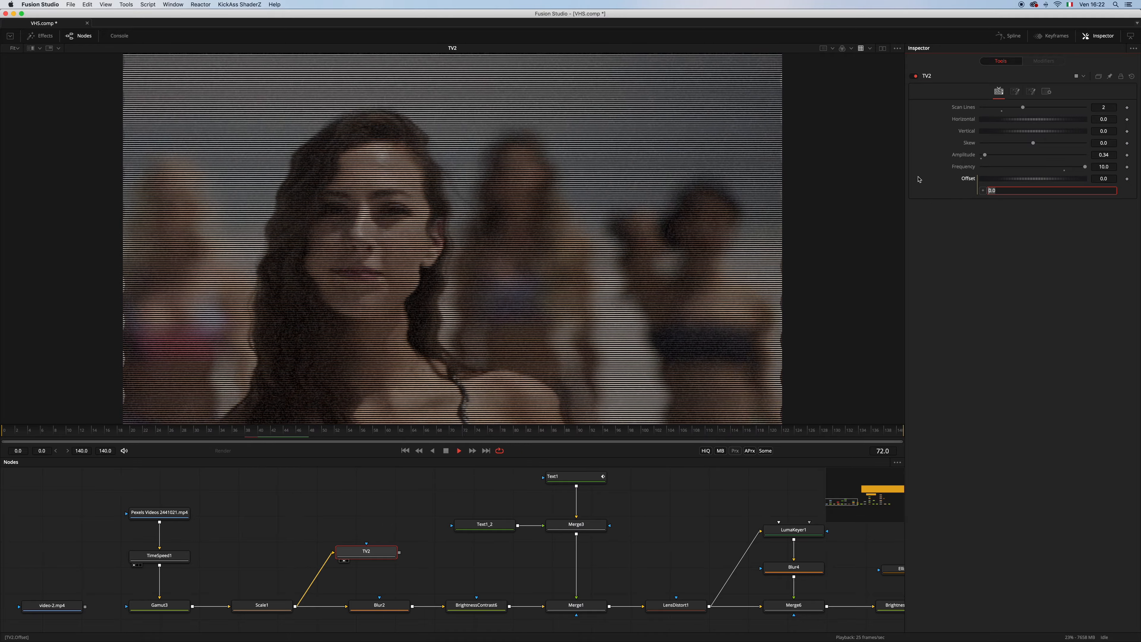
type("mat")
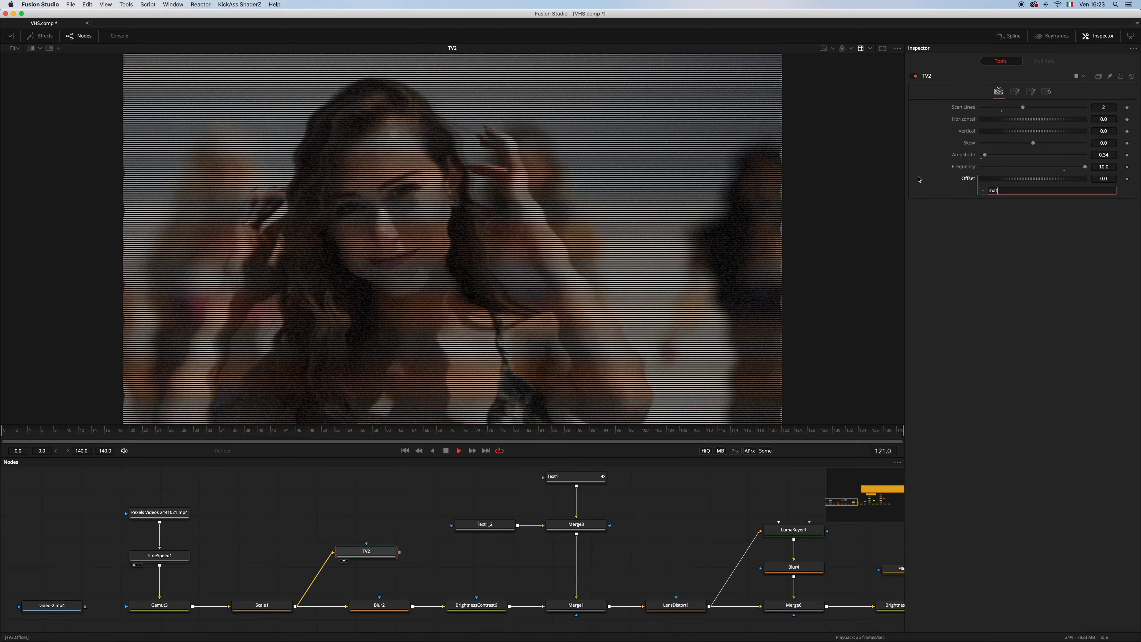
type("h.rad")
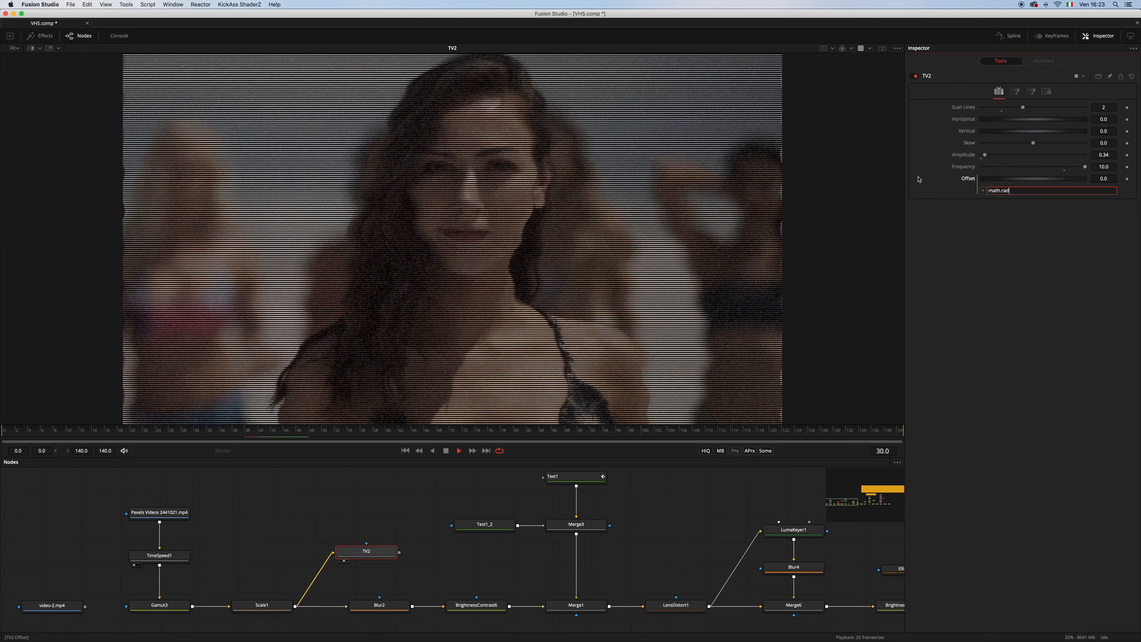
type("(ti")
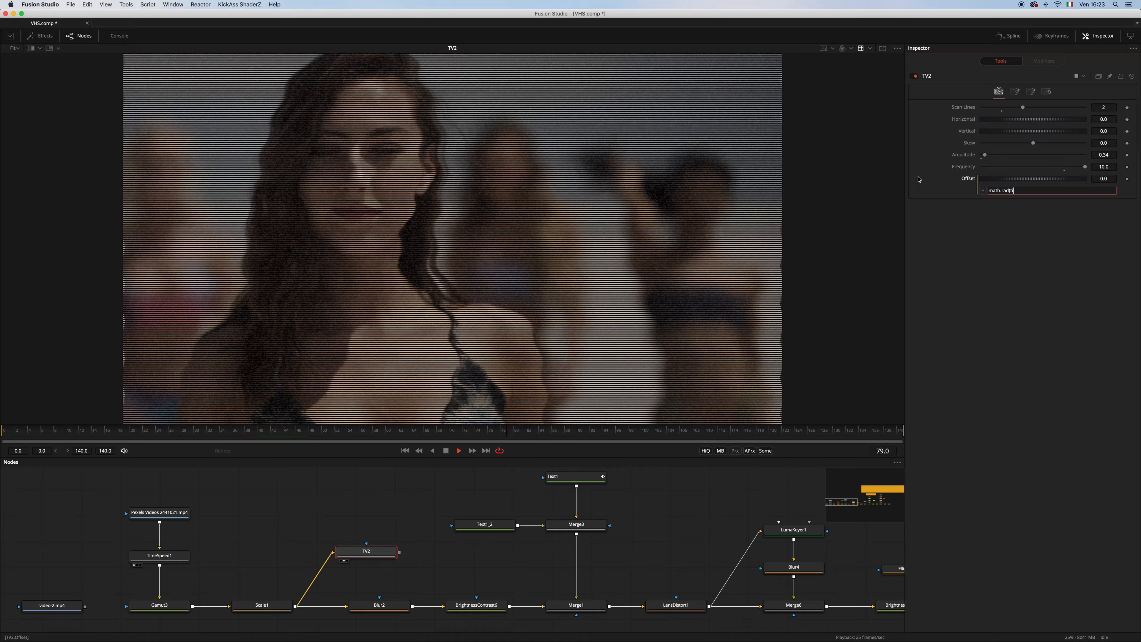
type("me*")
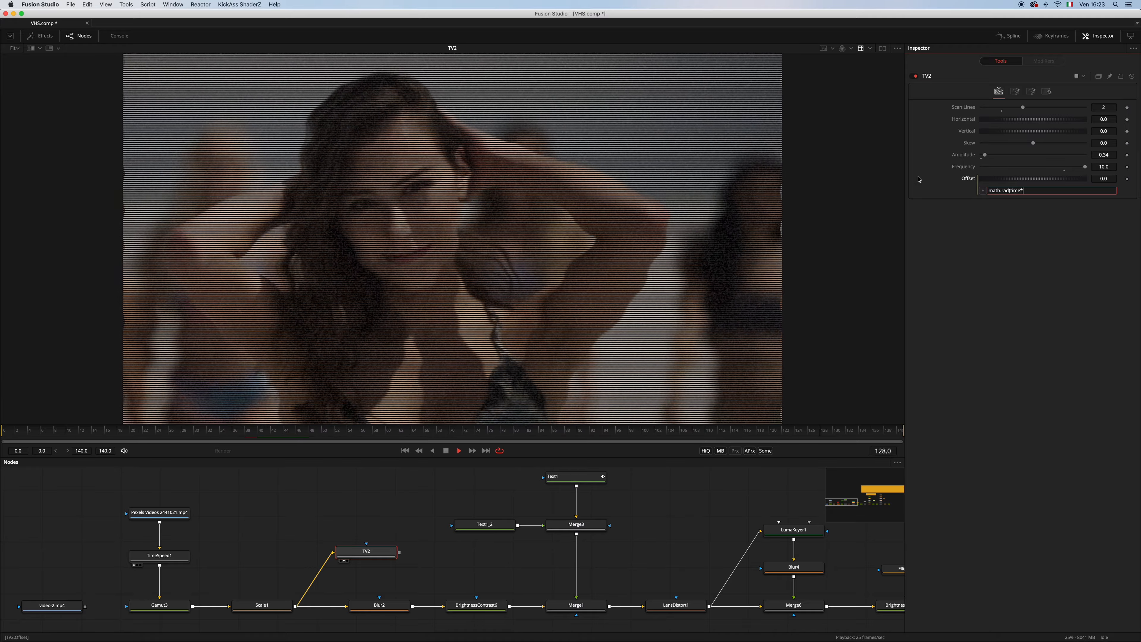
type("5")
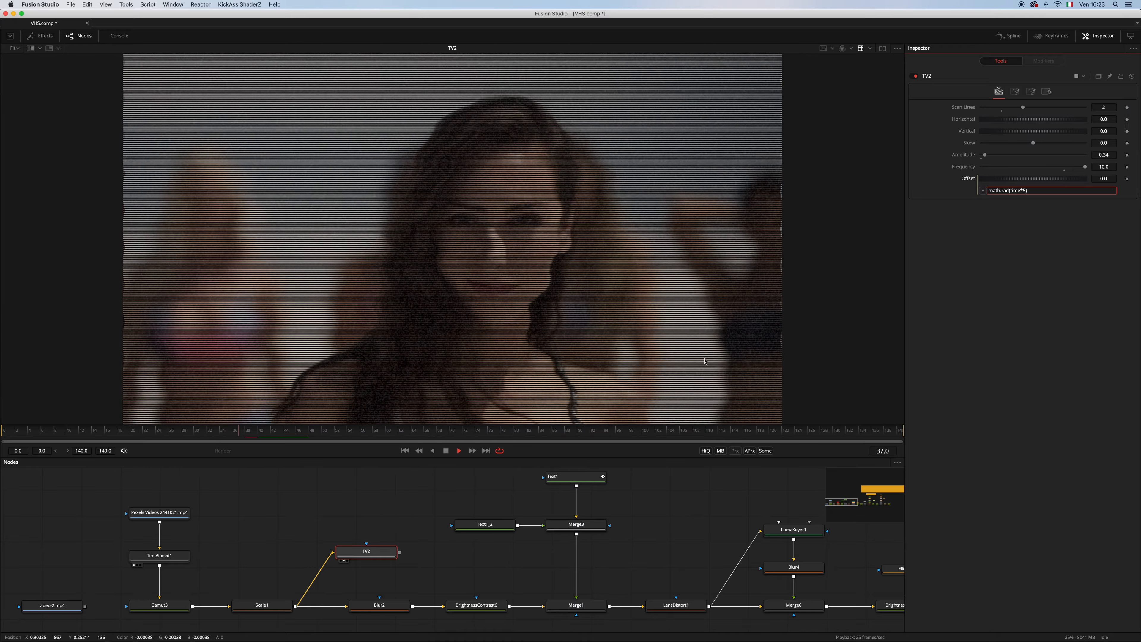
key("Tab")
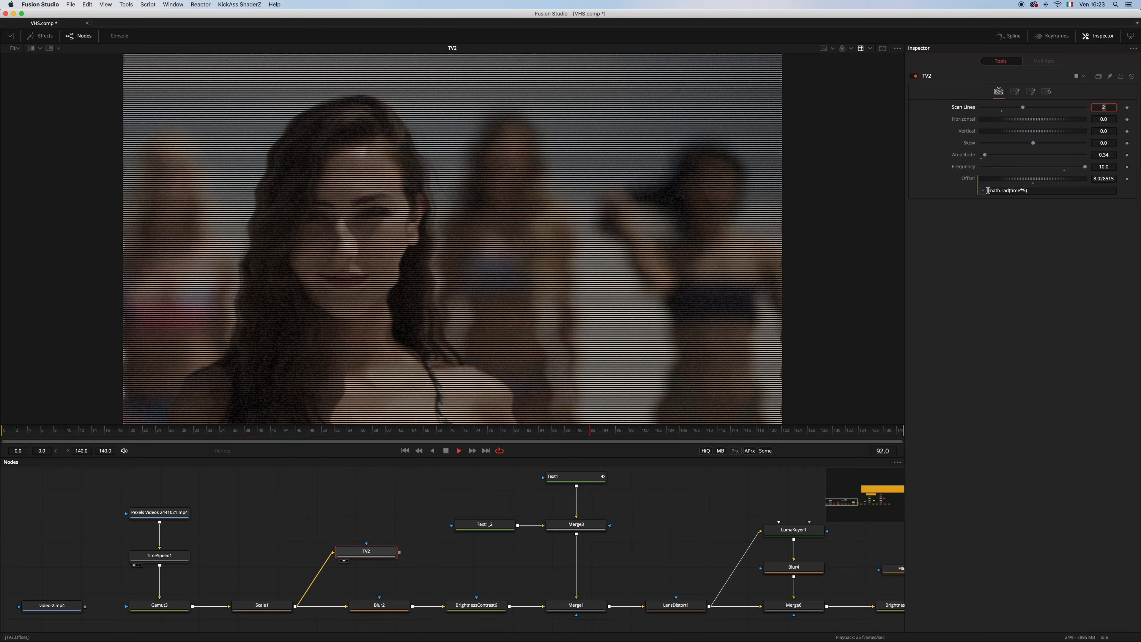
Change the Offset expression to 1-math.rad(time*5) and set Amplitude to 0.15
left_click(988, 190)
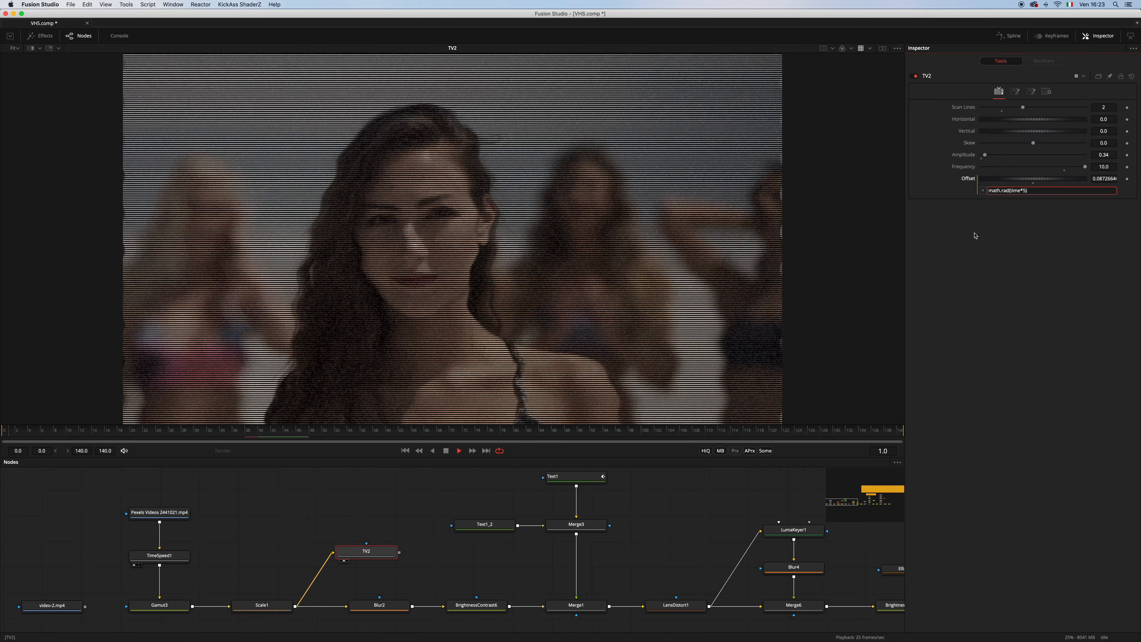
type("1-")
key("Tab")
left_click_drag(985, 155, 982, 154)
Try shifting the picture with Horizontal 0.549 and Vertical 0.469, and reset both to their defaults
left_click_drag(1011, 119, 1033, 119)
left_click_drag(1001, 131, 1021, 131)
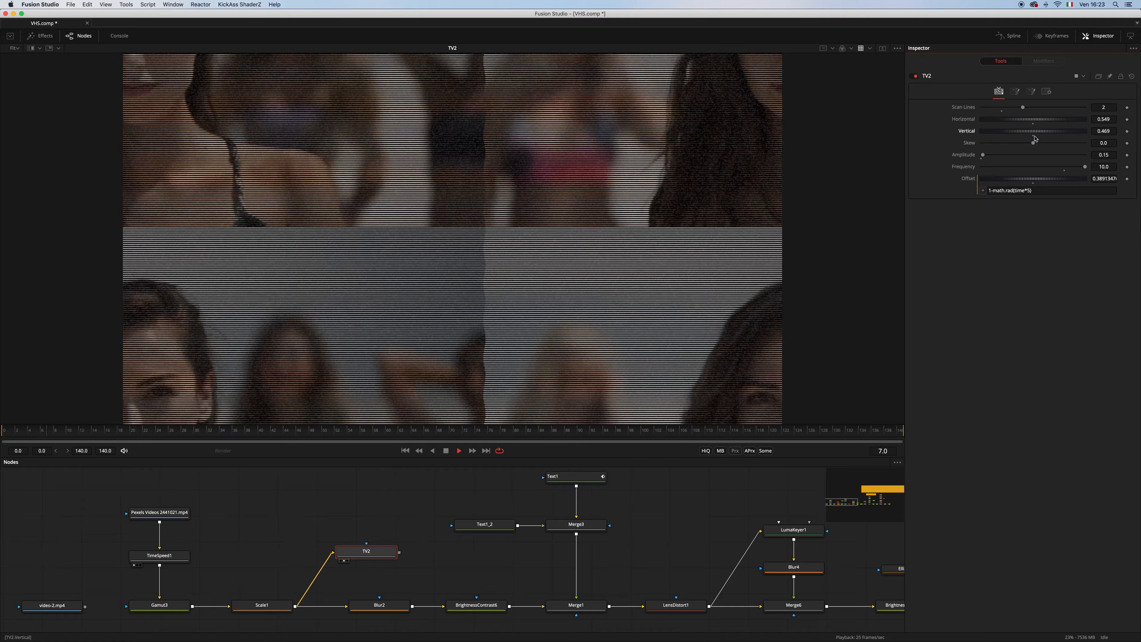
left_click(1033, 135)
left_click(1033, 124)
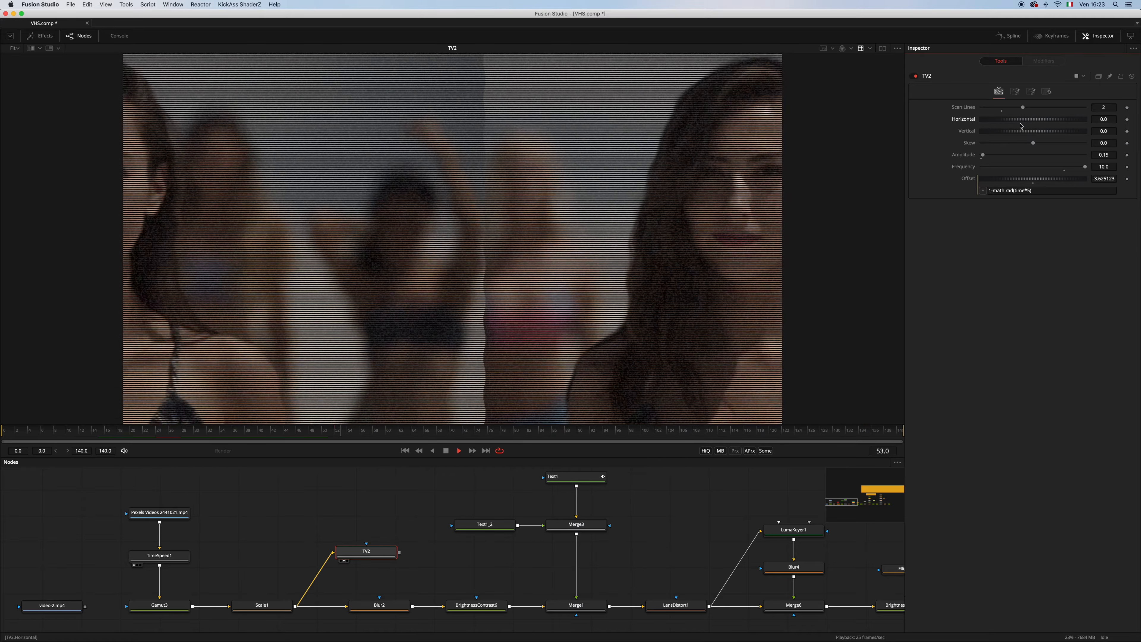
Connect TV2's Horizontal parameter to the value of Perturb1 and its Vertical parameter to another existing Perturb modifier
right_click(969, 119)
mouse_move(1000, 163)
mouse_move(1046, 165)
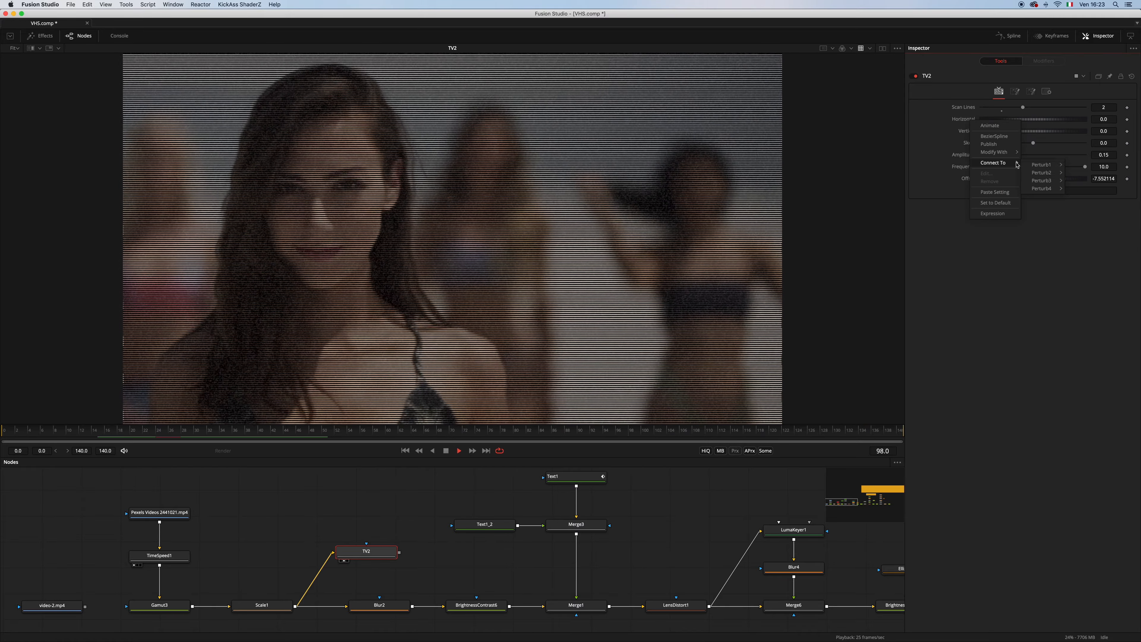
left_click(1080, 167)
right_click(969, 132)
mouse_move(1016, 177)
left_click(1079, 189)
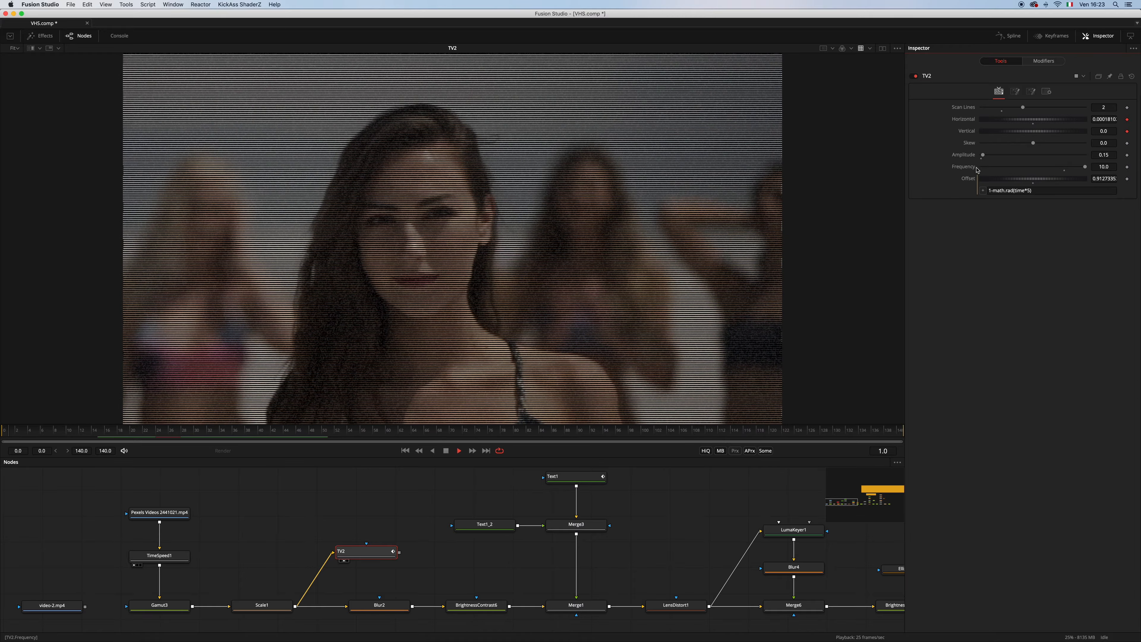
Connect TV2's Frequency to the value of Perturb4 and check the distortion in the viewer
right_click(971, 168)
mouse_move(999, 210)
mouse_move(1047, 236)
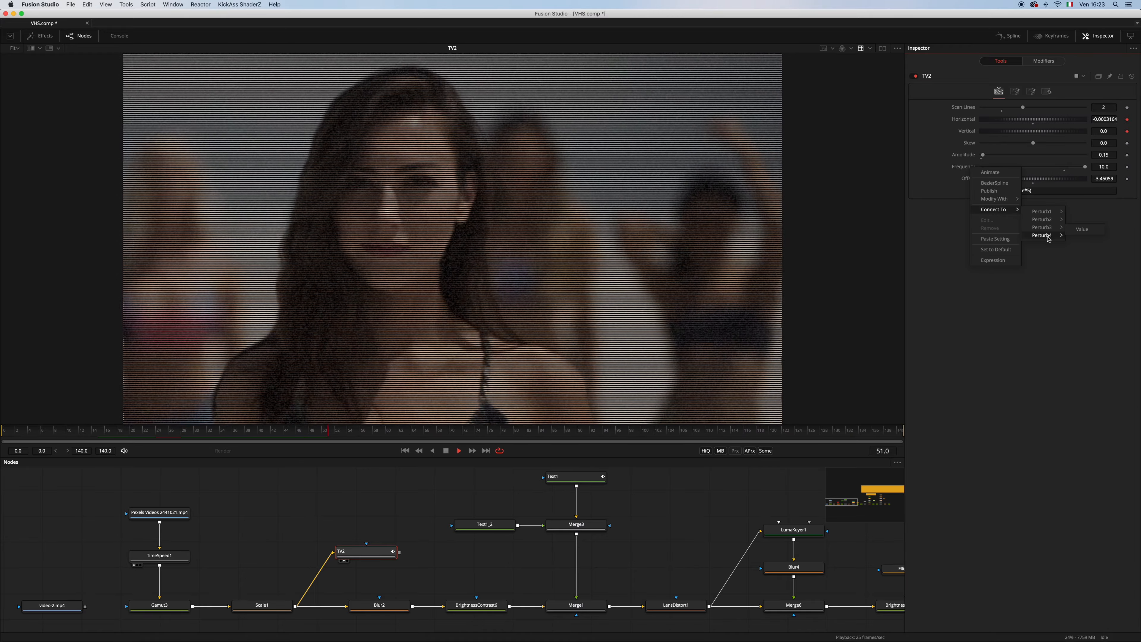
left_click(1081, 229)
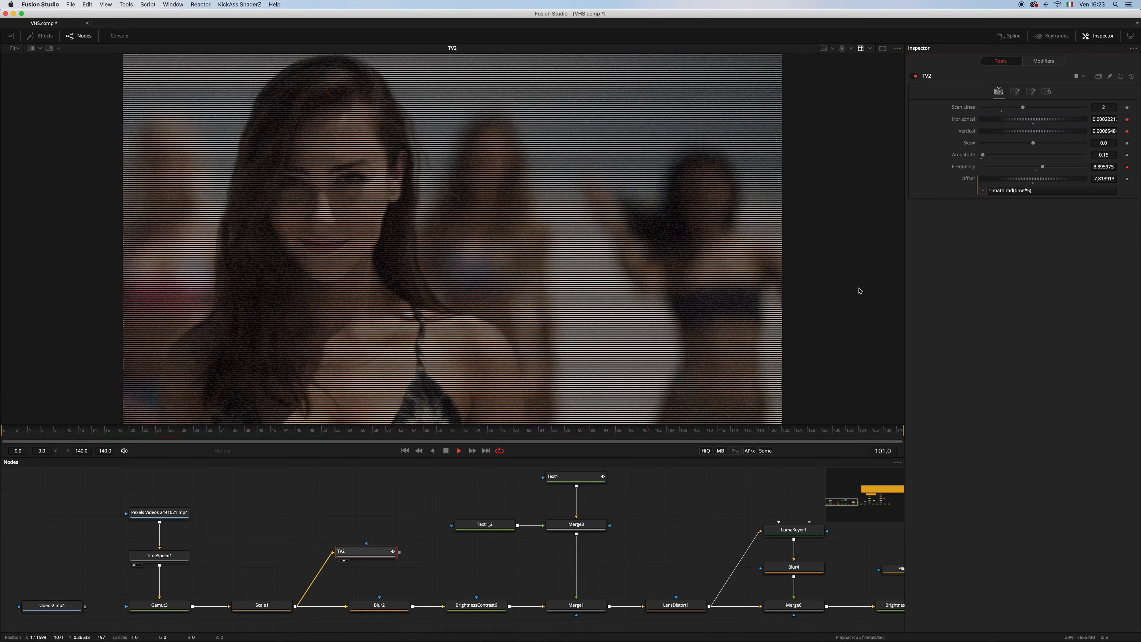
scroll(648, 261, "down", 1)
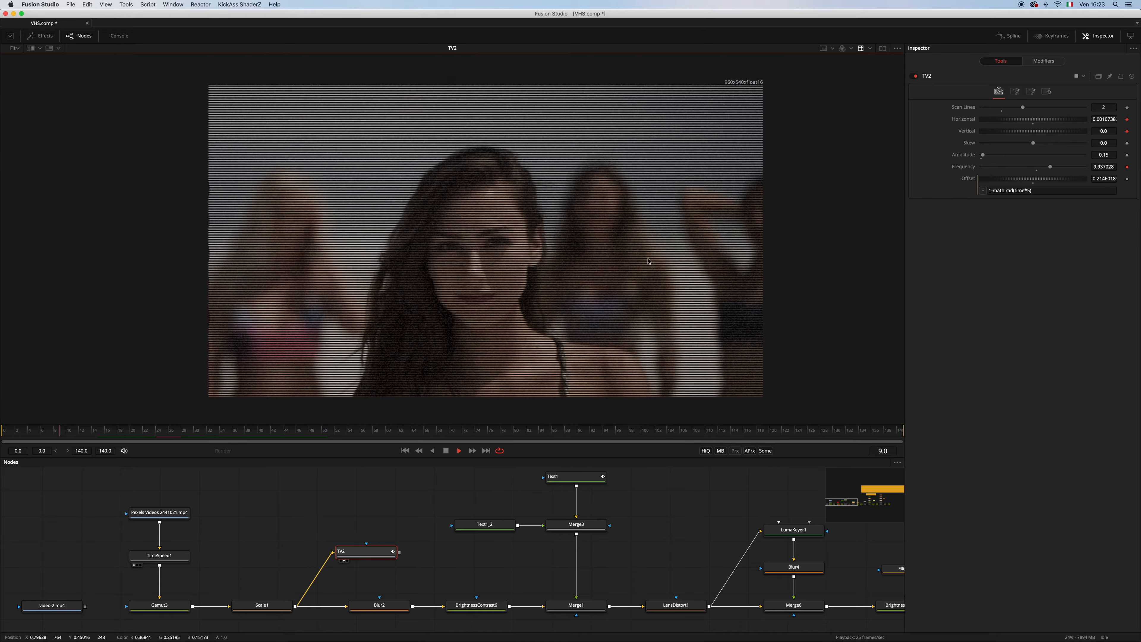
scroll(674, 260, "up", 1)
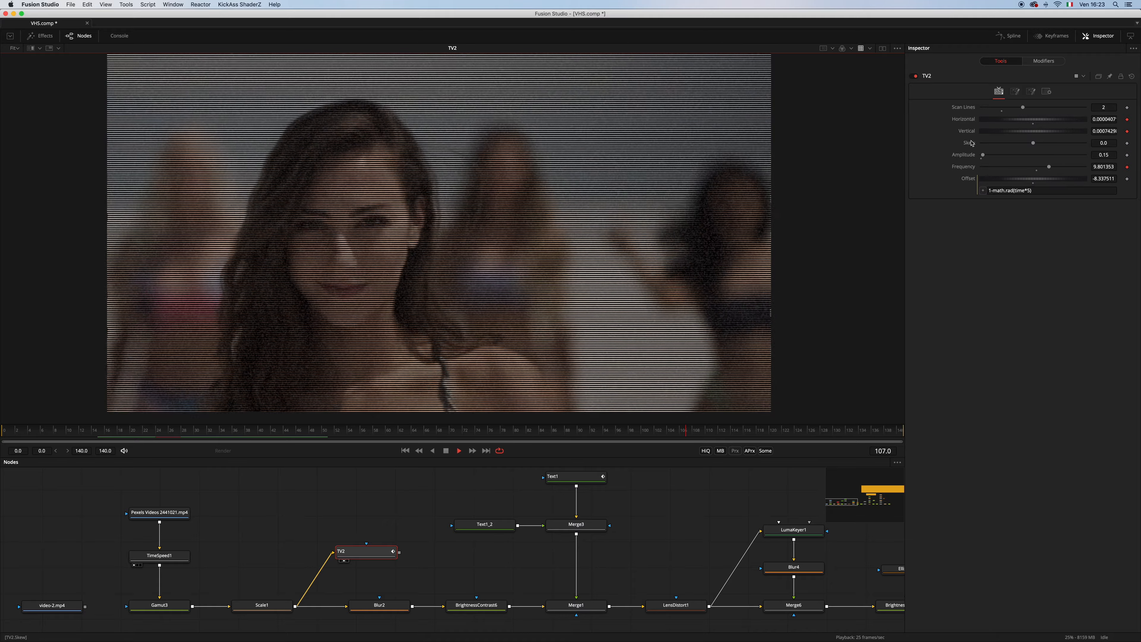
In TV2's bar settings, set Bar Strength to -0.076 and give Bar offset the expression mat.rad(time)
left_click(1031, 95)
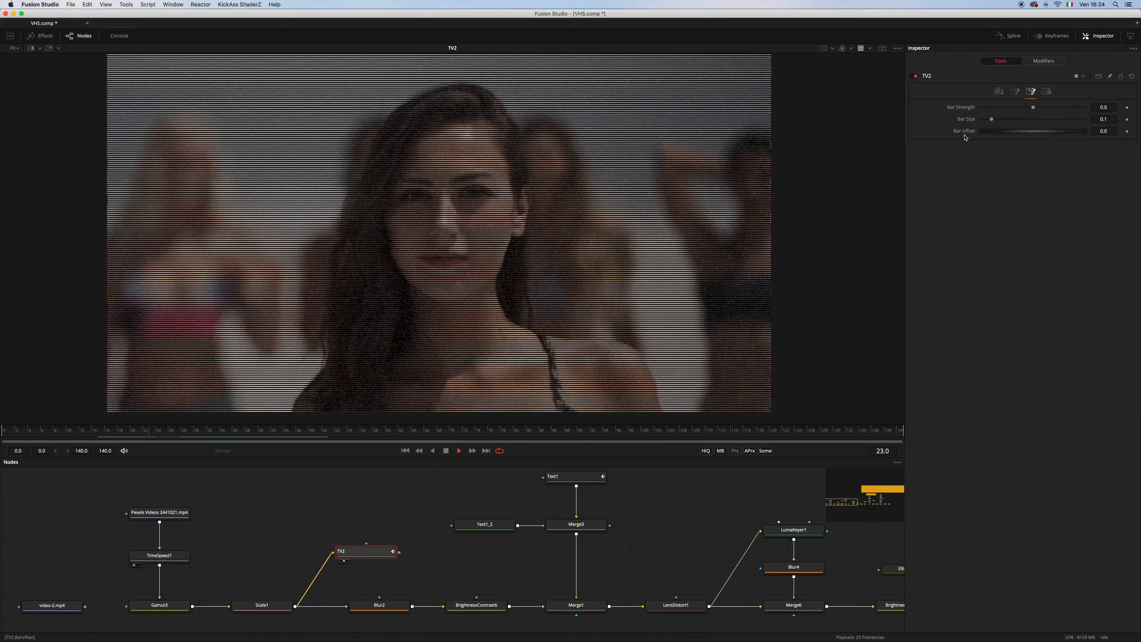
left_click_drag(1033, 107, 1030, 108)
double_click(1103, 132)
type("=")
key("Return")
double_click(995, 143)
type("mat.rad(time)")
left_click(665, 533)
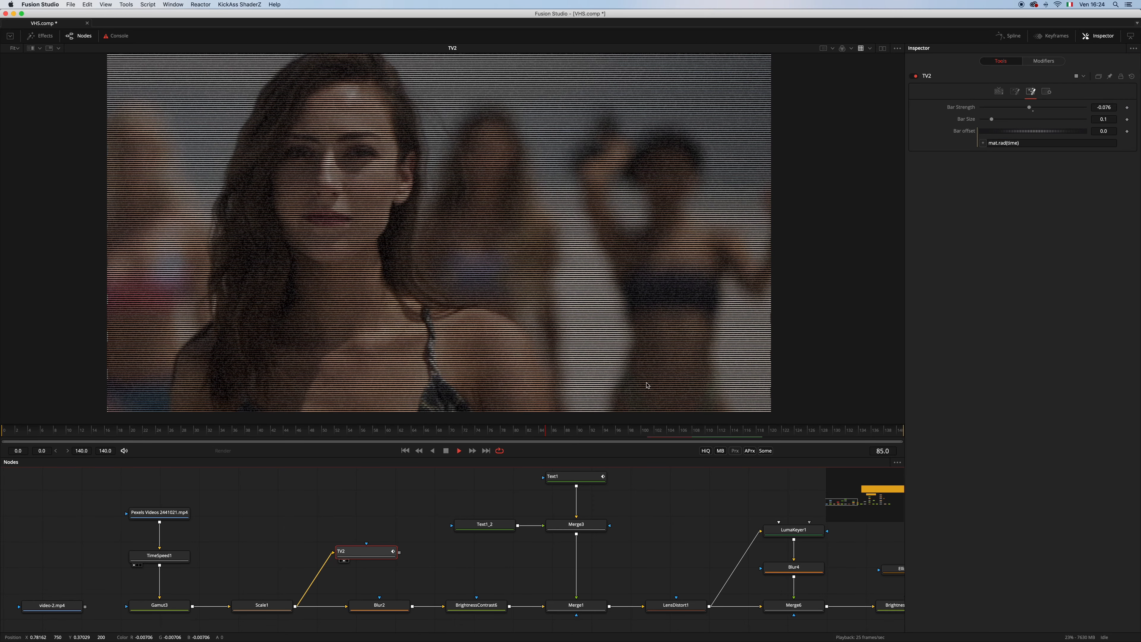
Stop playback, correct the Bar offset expression to math.rad(time), and play the clip again
key("space")
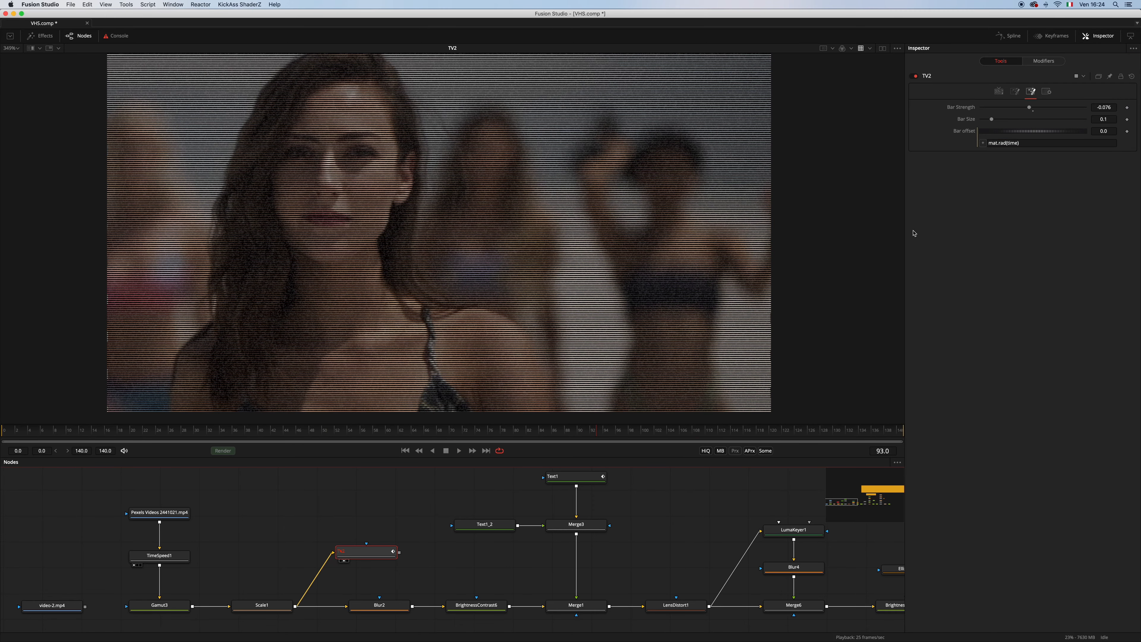
left_click(999, 142)
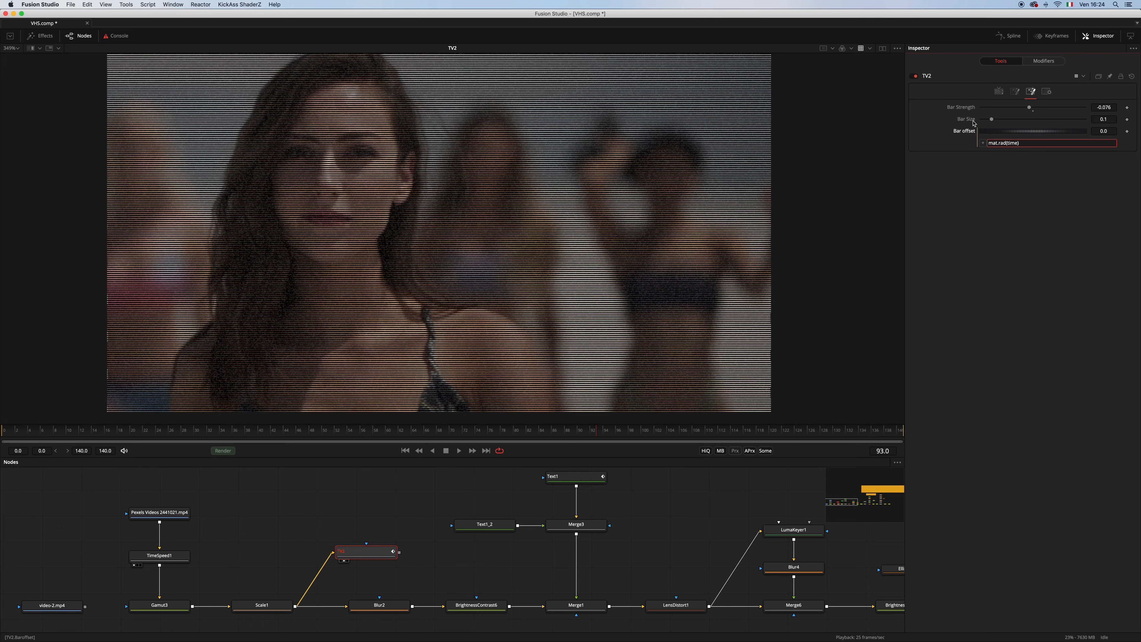
type("h")
key("Return")
key("space")
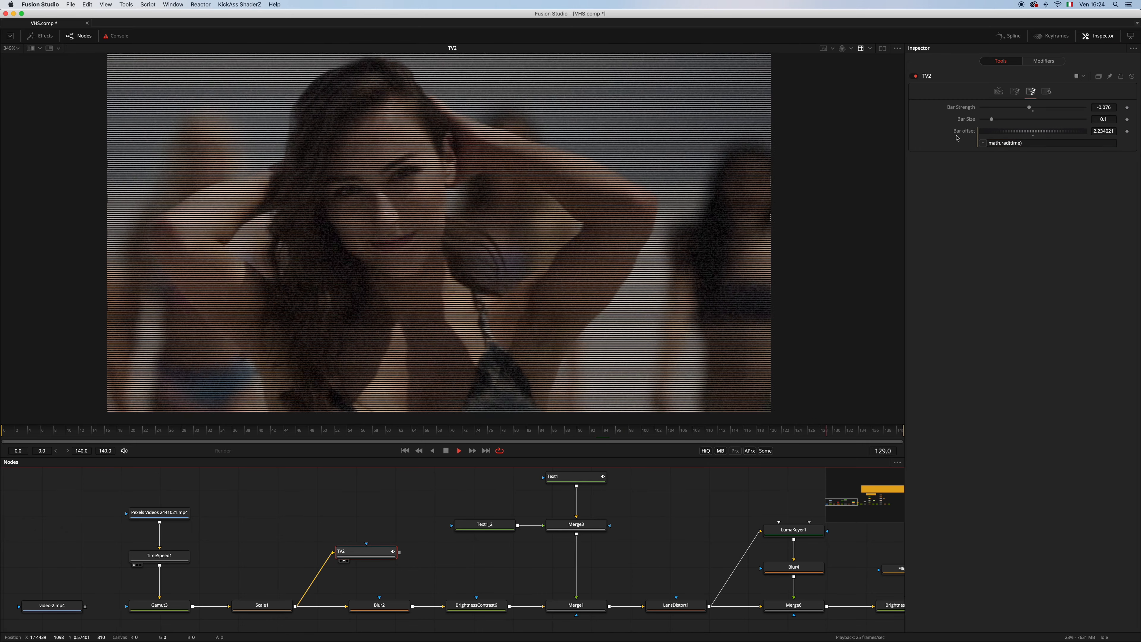
Set TV2's Bar Strength to -0.252 and Bar Size to 0.134
left_click_drag(1030, 109, 1021, 109)
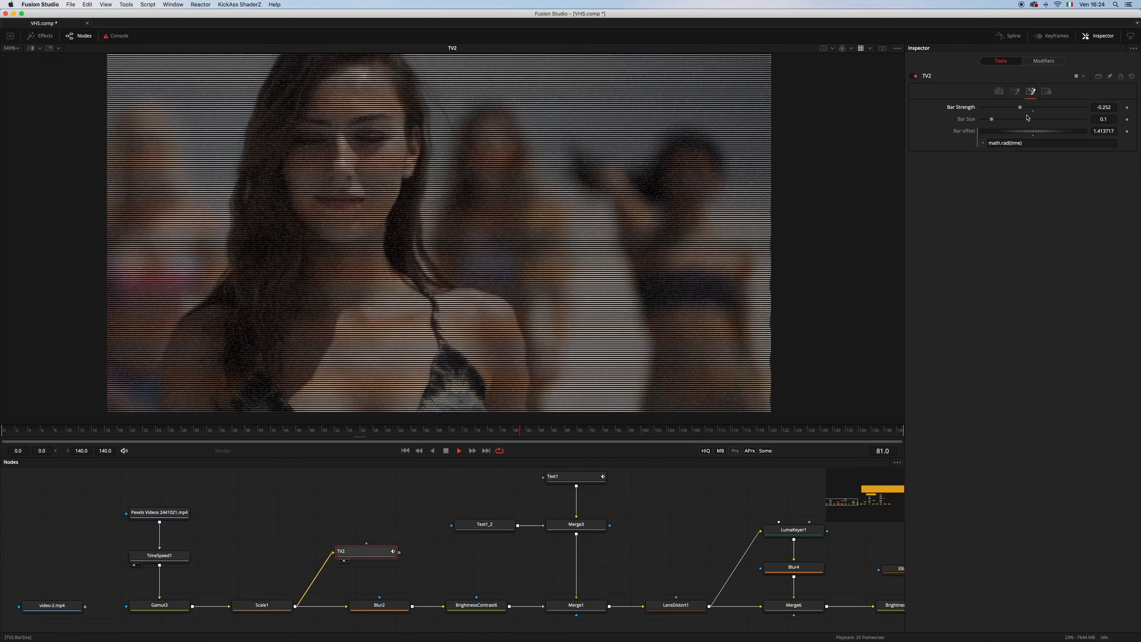
left_click_drag(991, 119, 998, 121)
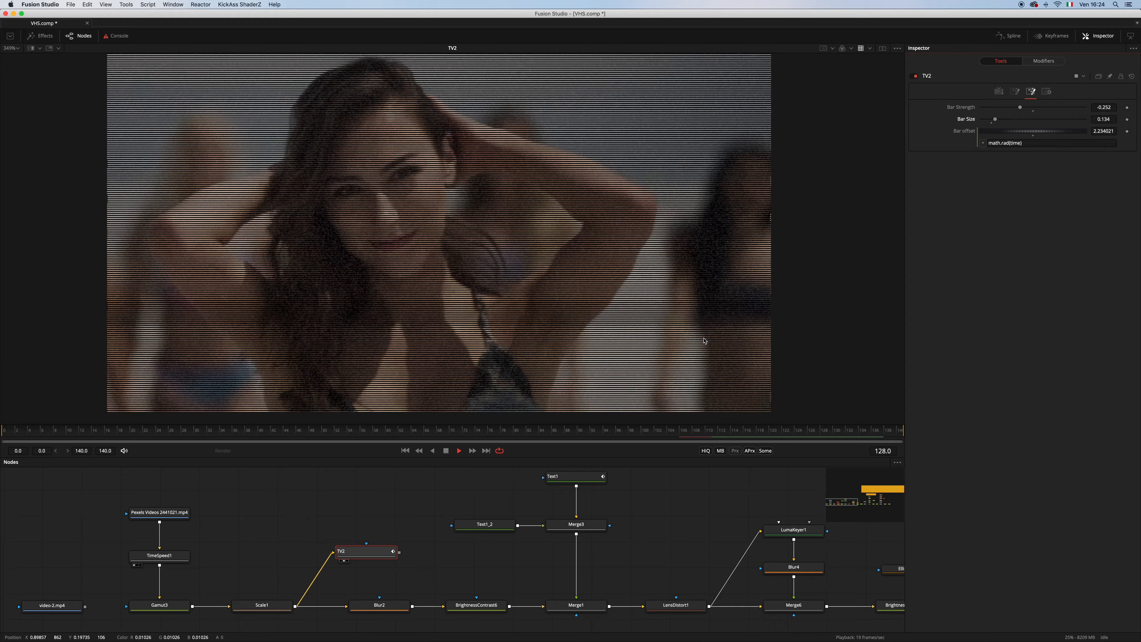
Delete the TV2 test node and show the existing TV1 node's output in the viewer
left_click_drag(346, 510, 403, 568)
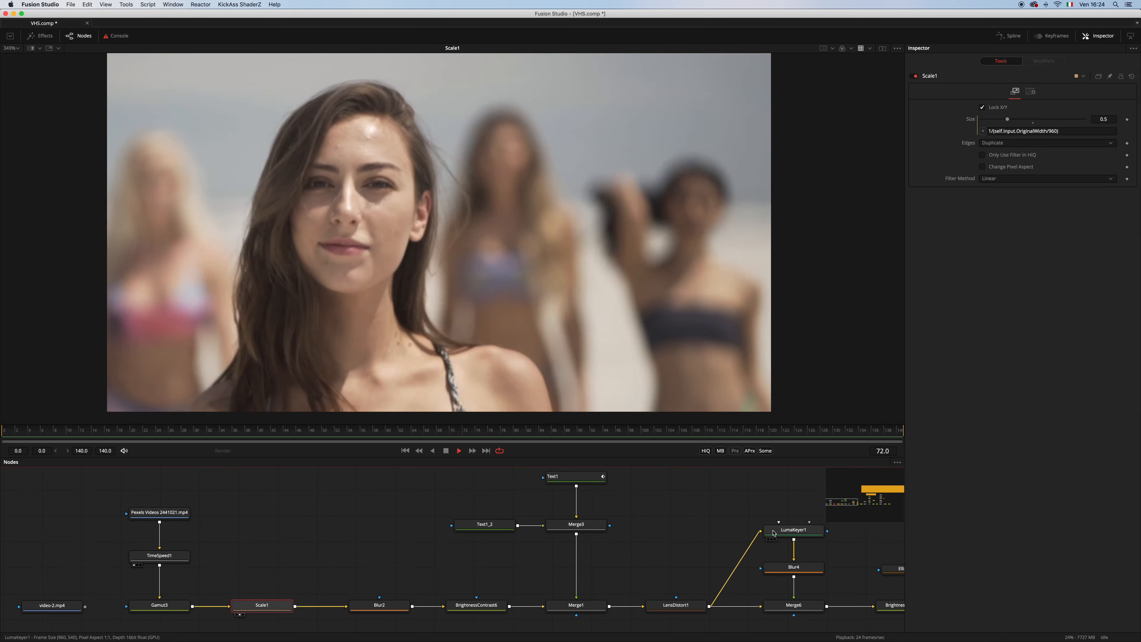
left_click_drag(842, 502, 863, 505)
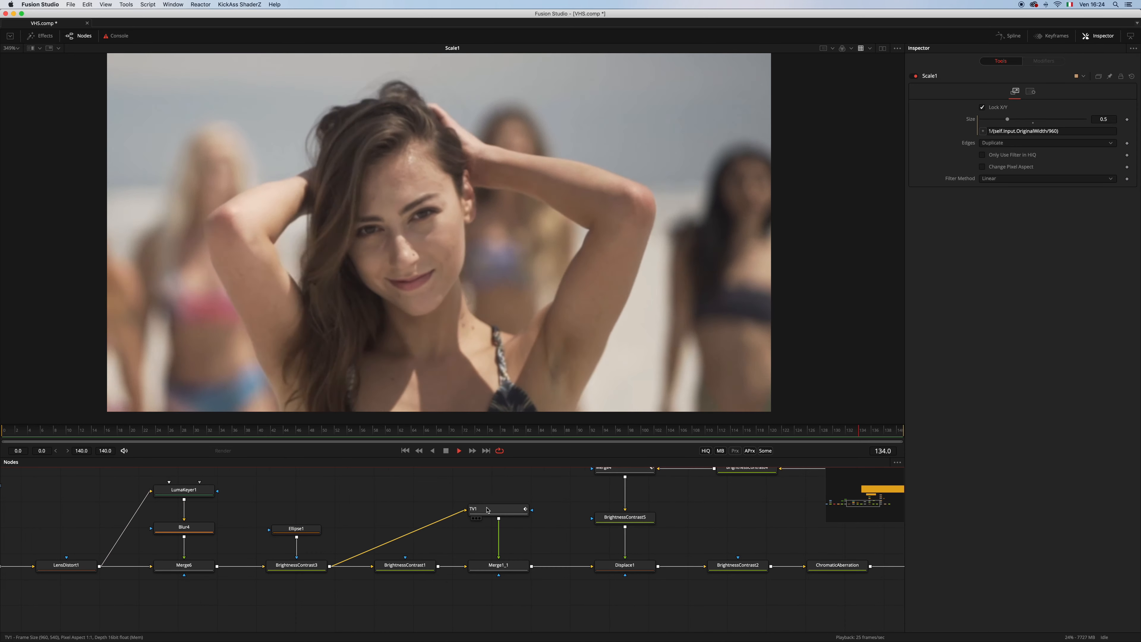
left_click(476, 518)
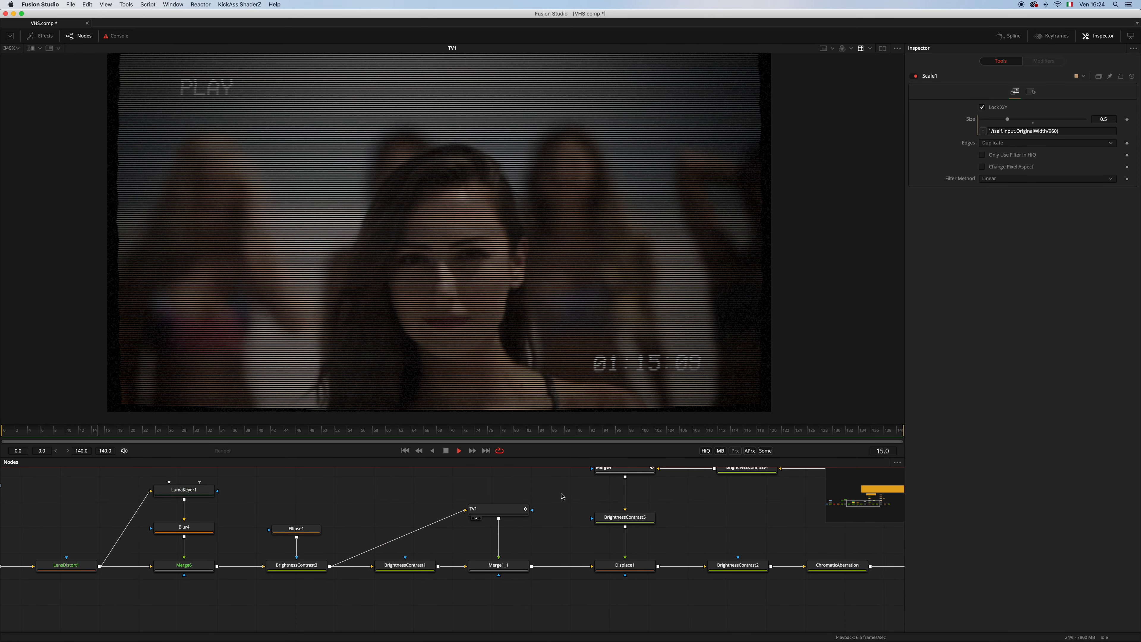
Show the Merge1_1 node in the viewer and open the BrightnessContrast1 node's settings
left_click(520, 508)
left_click(498, 565)
key("2")
left_click(405, 565)
scroll(565, 541, "down", 1)
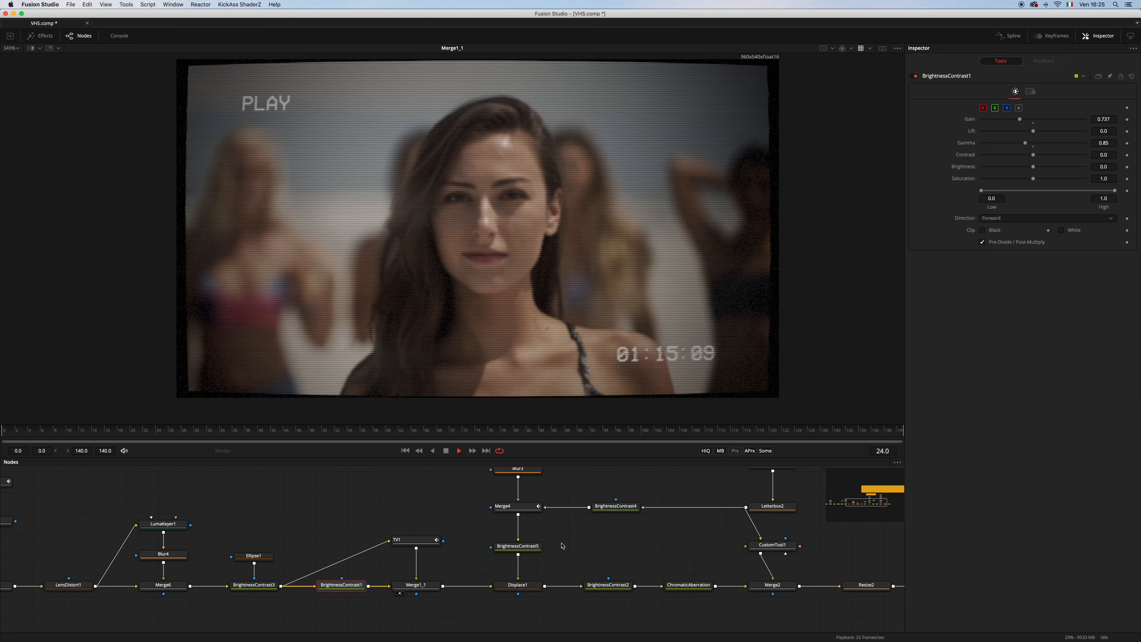
Stop playback, show the Static group's FastNoise1 node in the viewer, and play its noise with its settings open
left_click_drag(519, 562, 547, 559)
scroll(556, 523, "up", 1)
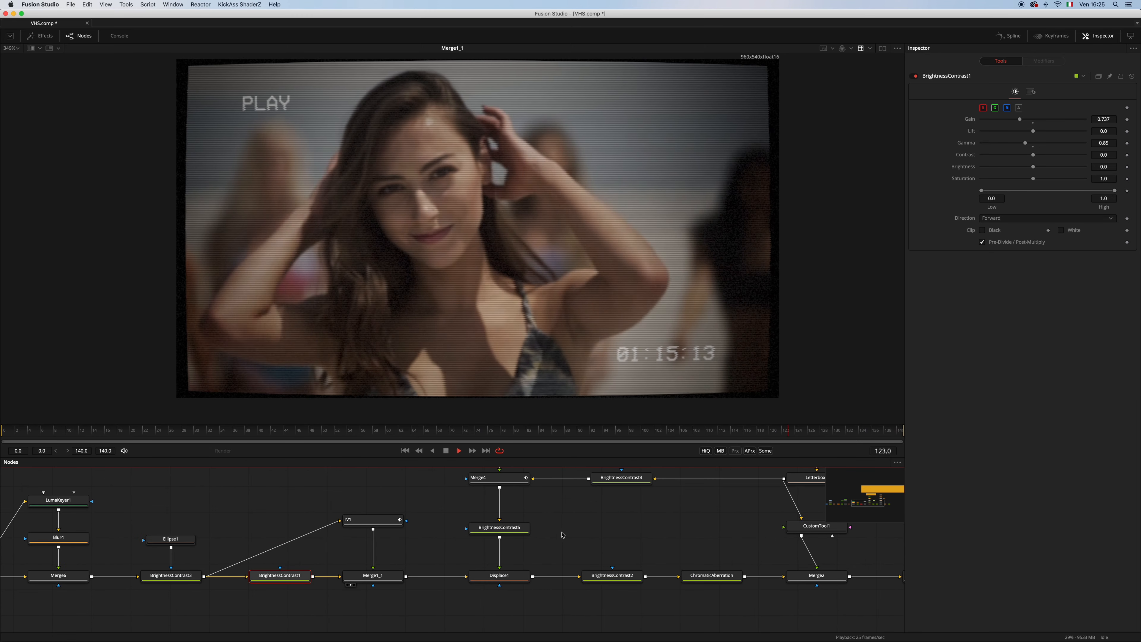
scroll(463, 562, "down", 1)
left_click_drag(481, 492, 417, 591)
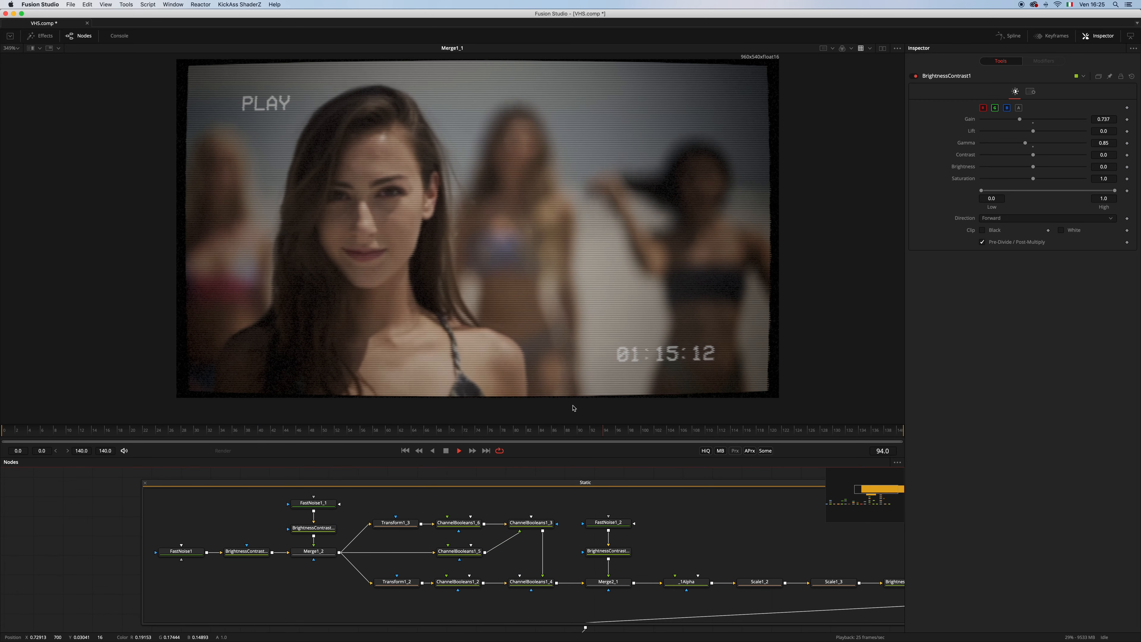
key("space")
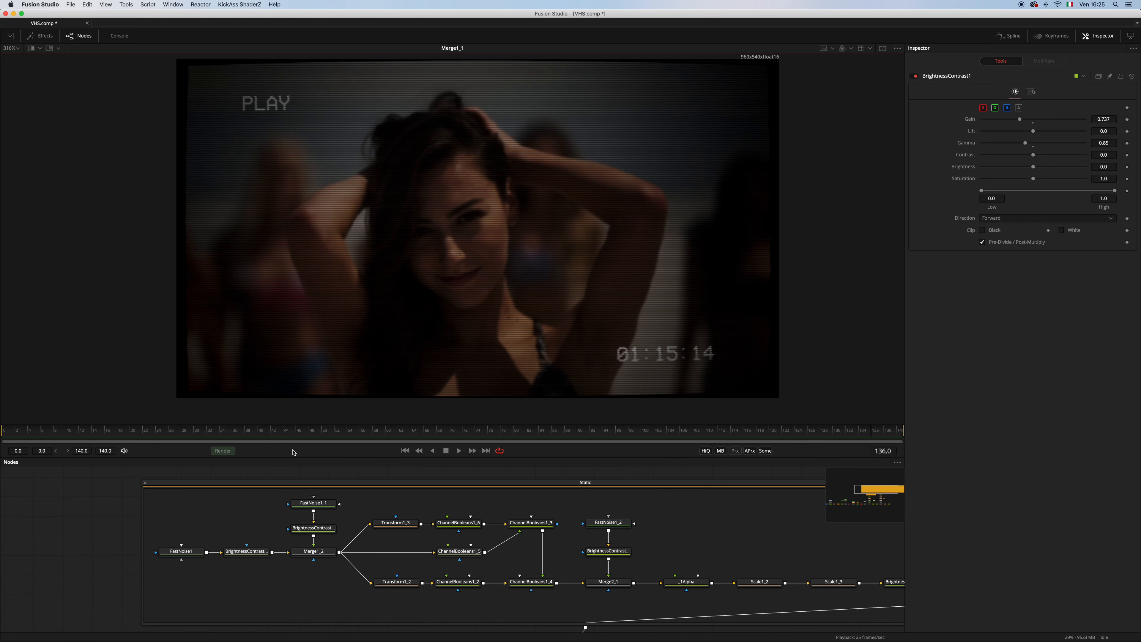
left_click_drag(181, 550, 427, 263)
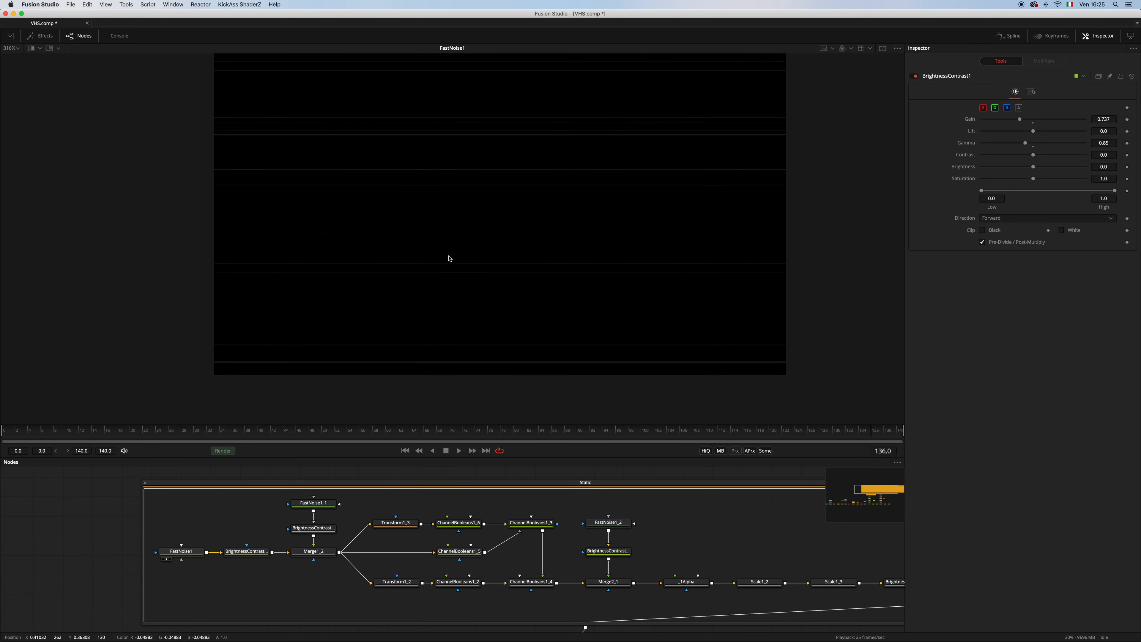
scroll(428, 269, "up", 2)
scroll(422, 268, "down", 2)
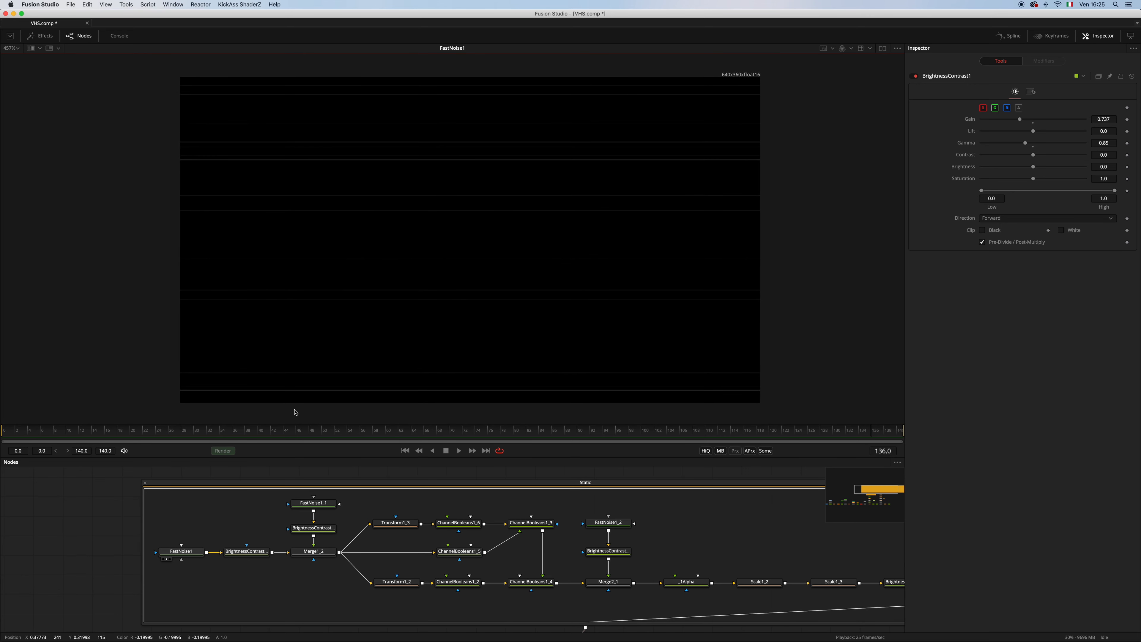
left_click(191, 550)
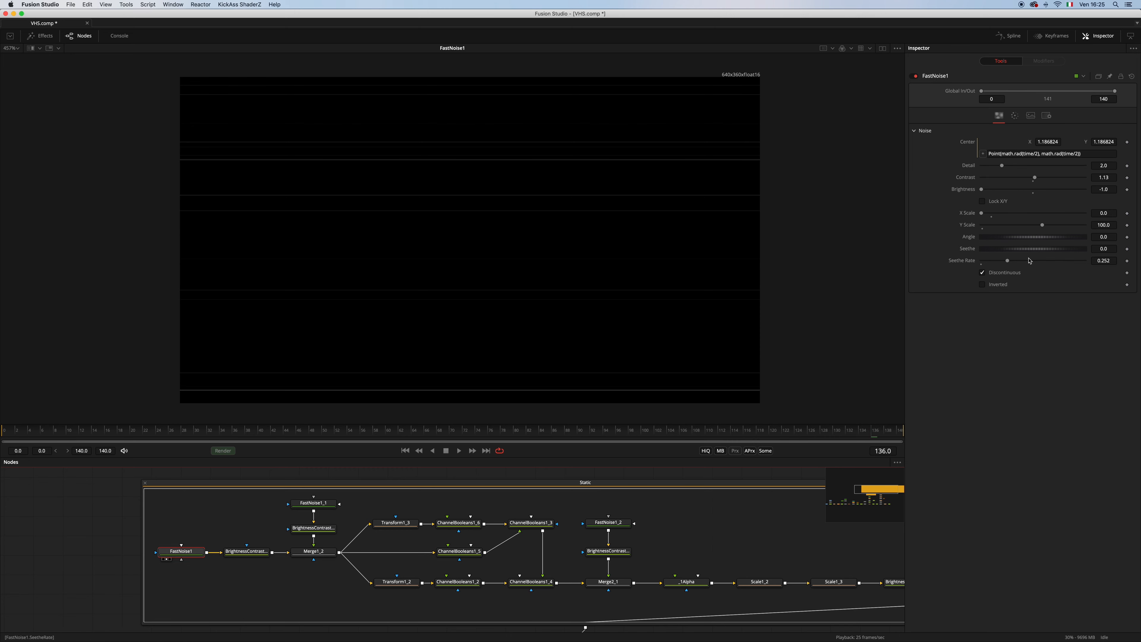
key("space")
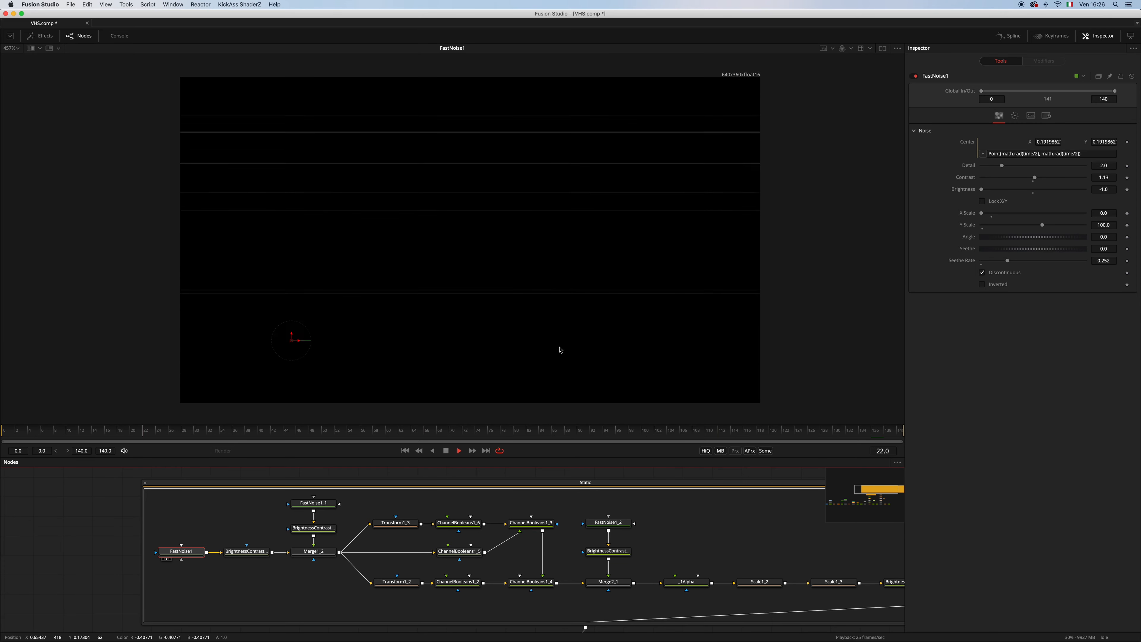
Step the viewer through BrightnessContrast1_3, FastNoise1_1, BrightnessContrast1_1 and Merge1_2 to examine how the static lines are built
left_click_drag(254, 552, 485, 273)
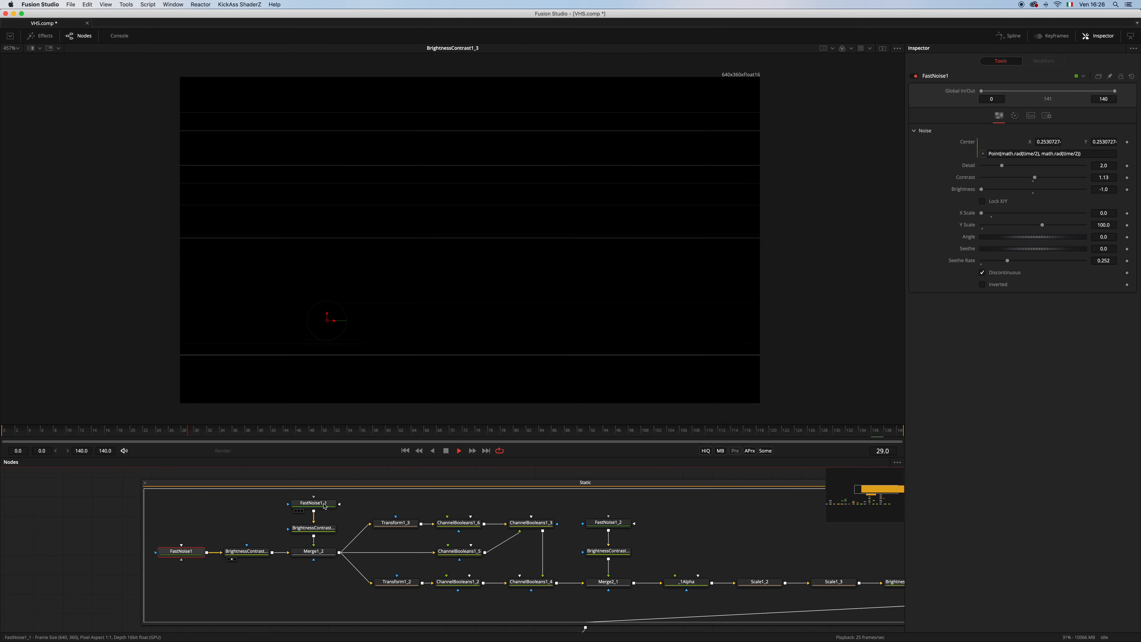
left_click_drag(325, 506, 490, 283)
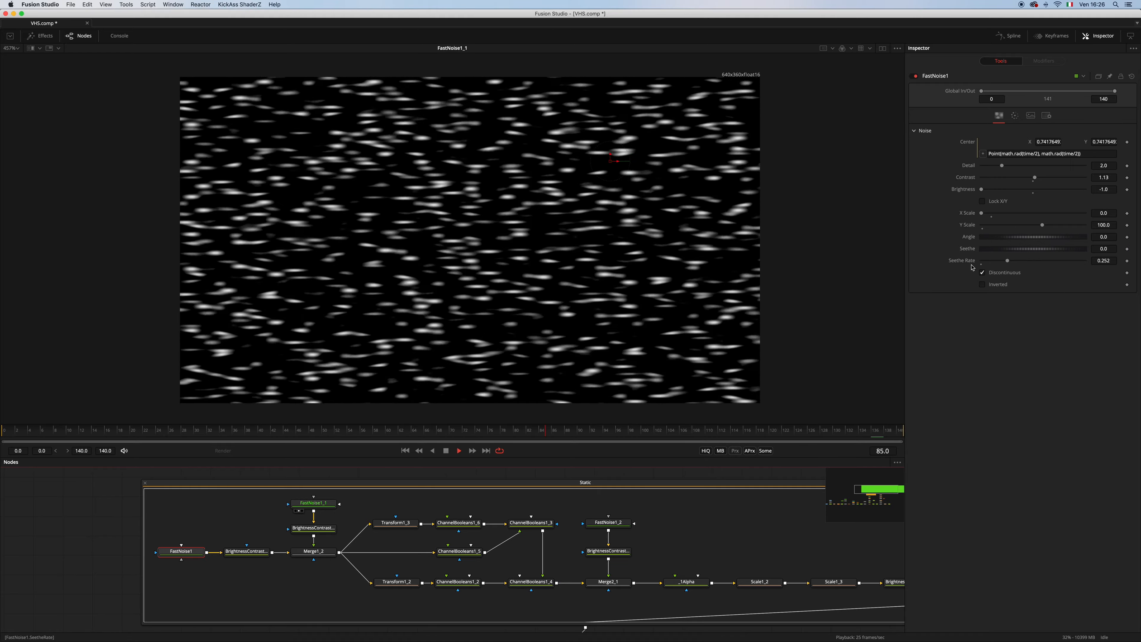
left_click(298, 536)
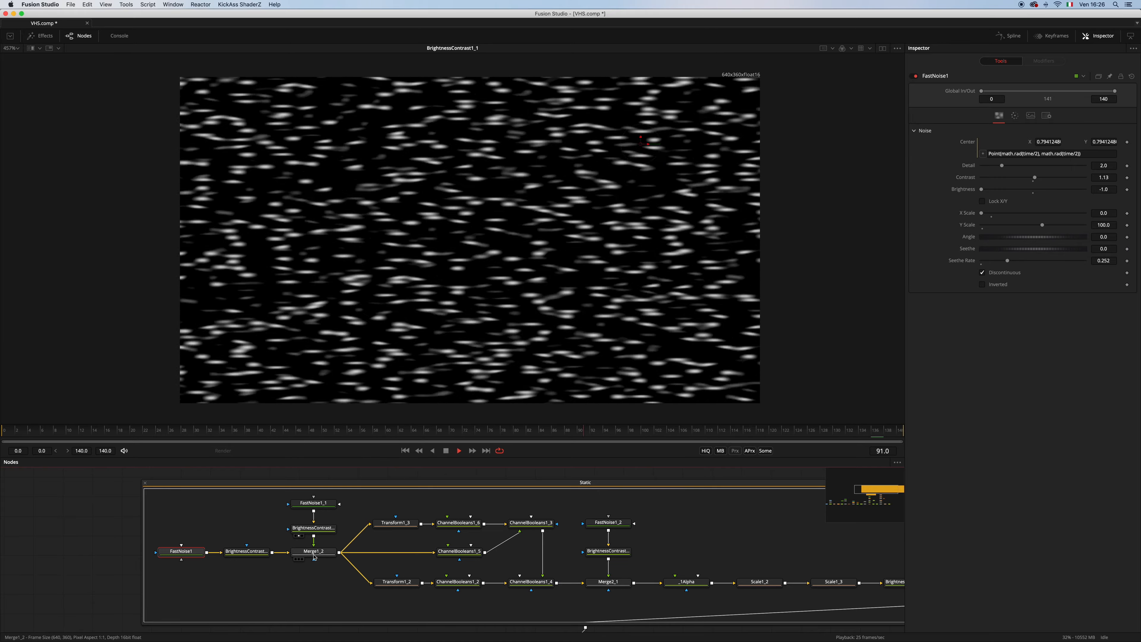
left_click_drag(316, 555, 379, 382)
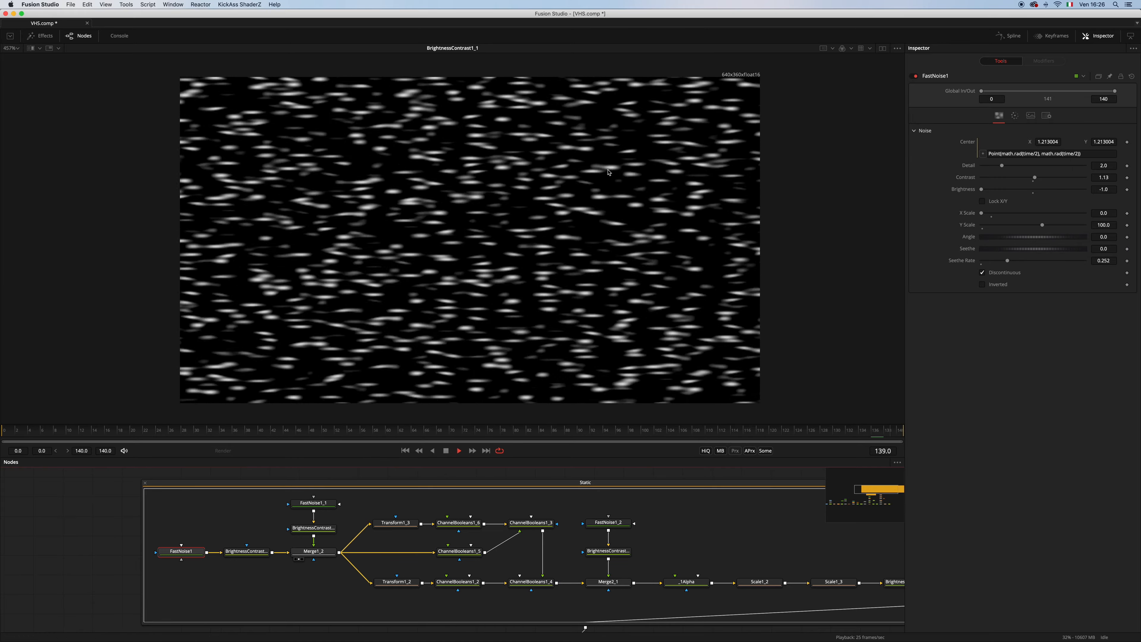
left_click(316, 555)
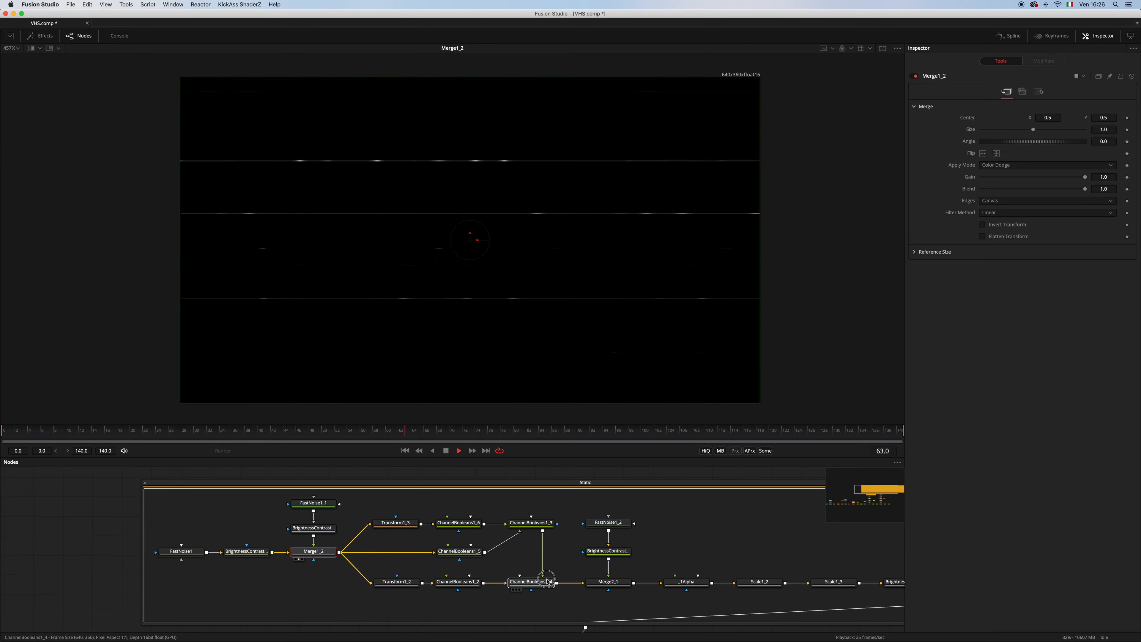
Examine the outputs of ChannelBooleans1_4 and _1Alpha during playback and open Scale1_3's settings
left_click(514, 589)
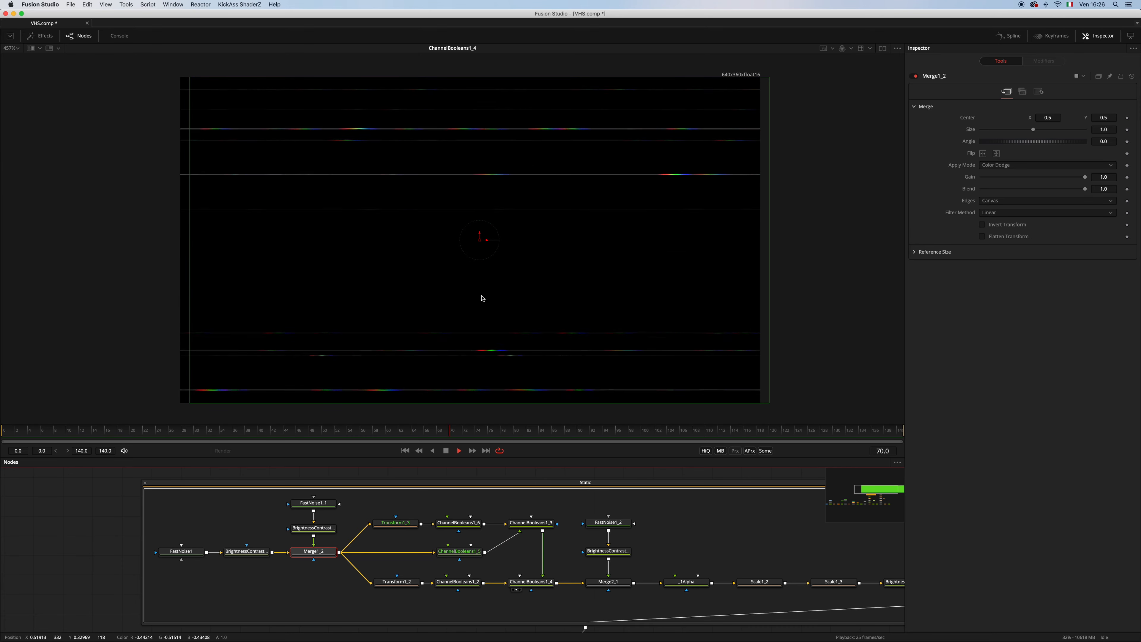
left_click(568, 571)
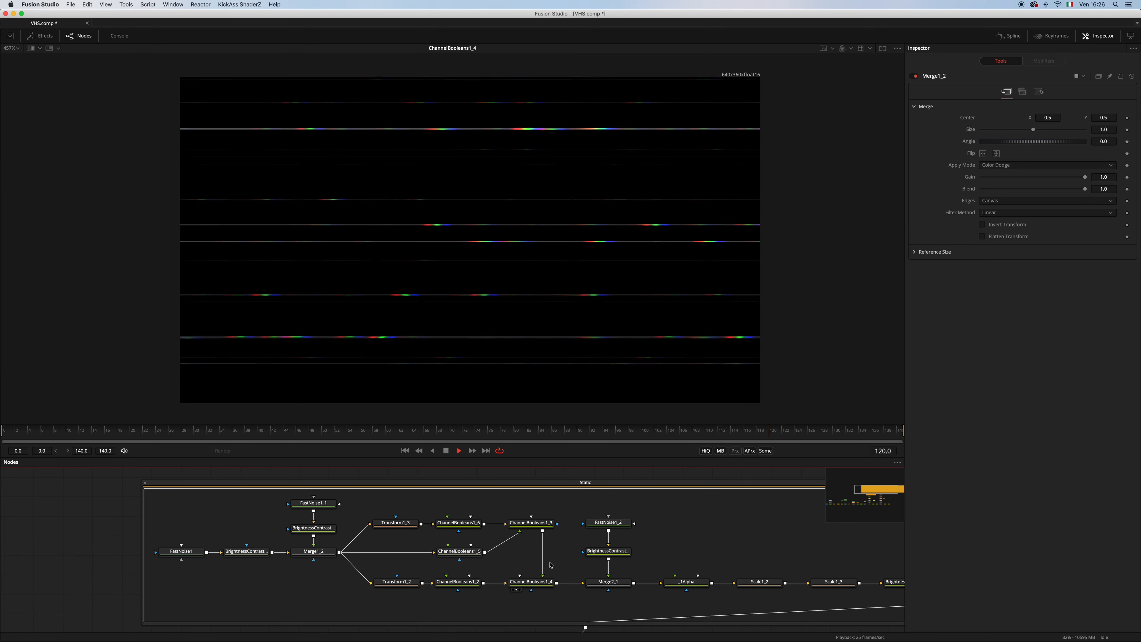
left_click_drag(568, 573, 426, 566)
left_click(539, 575)
left_click(524, 583)
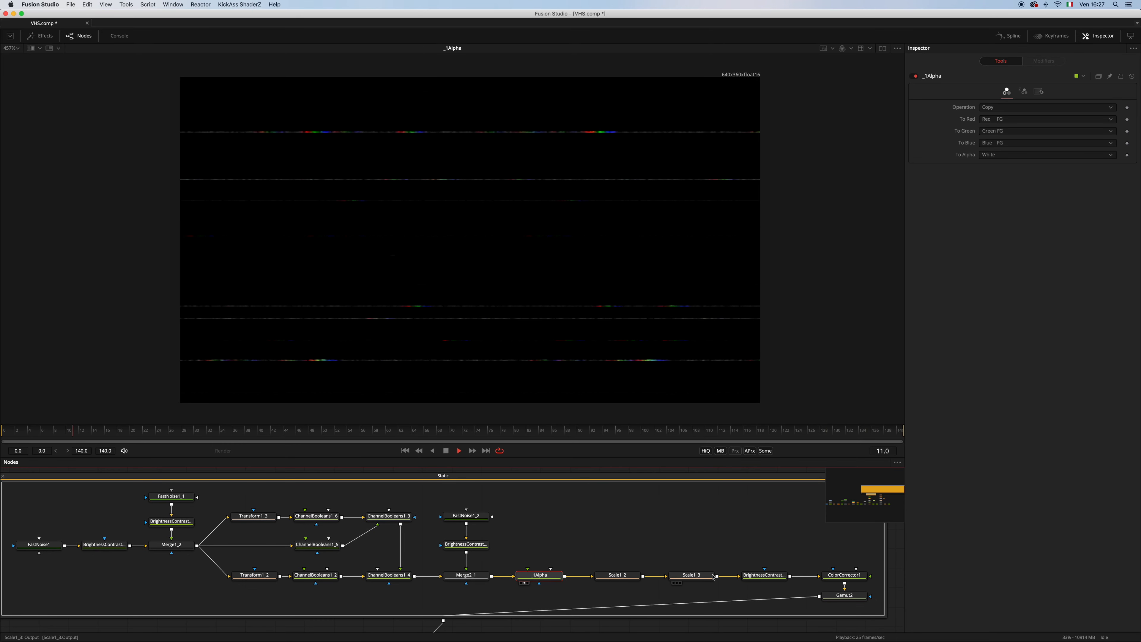
left_click(694, 575)
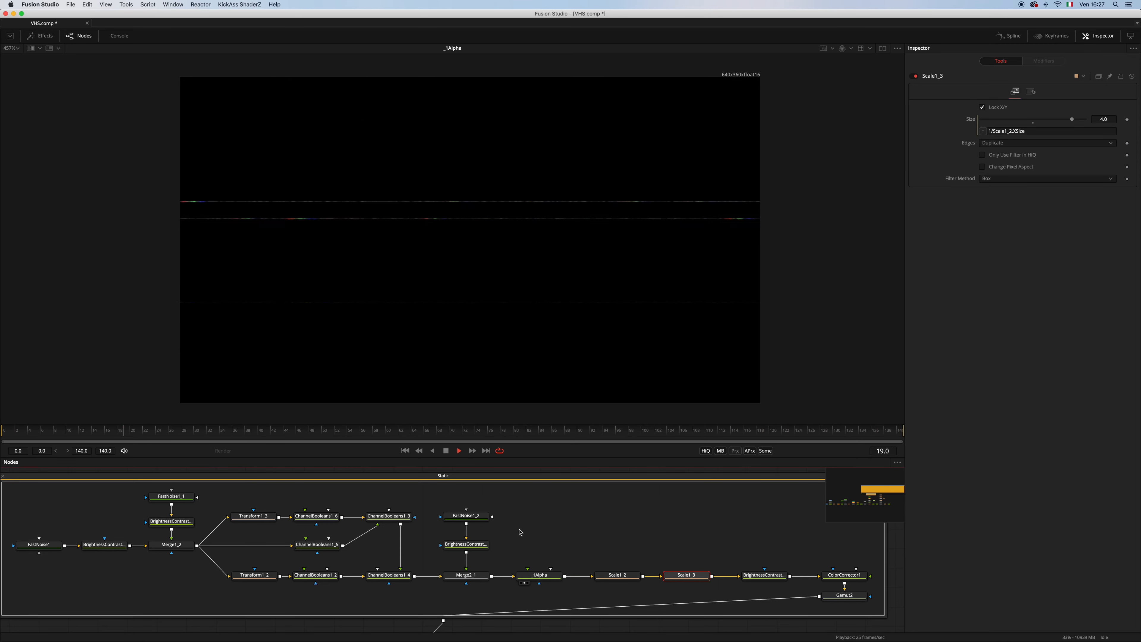
Stop playback, fit the image to the viewer, and show Scale1's output with the viewer LUT enabled
left_click_drag(579, 531, 674, 481)
left_click(446, 450)
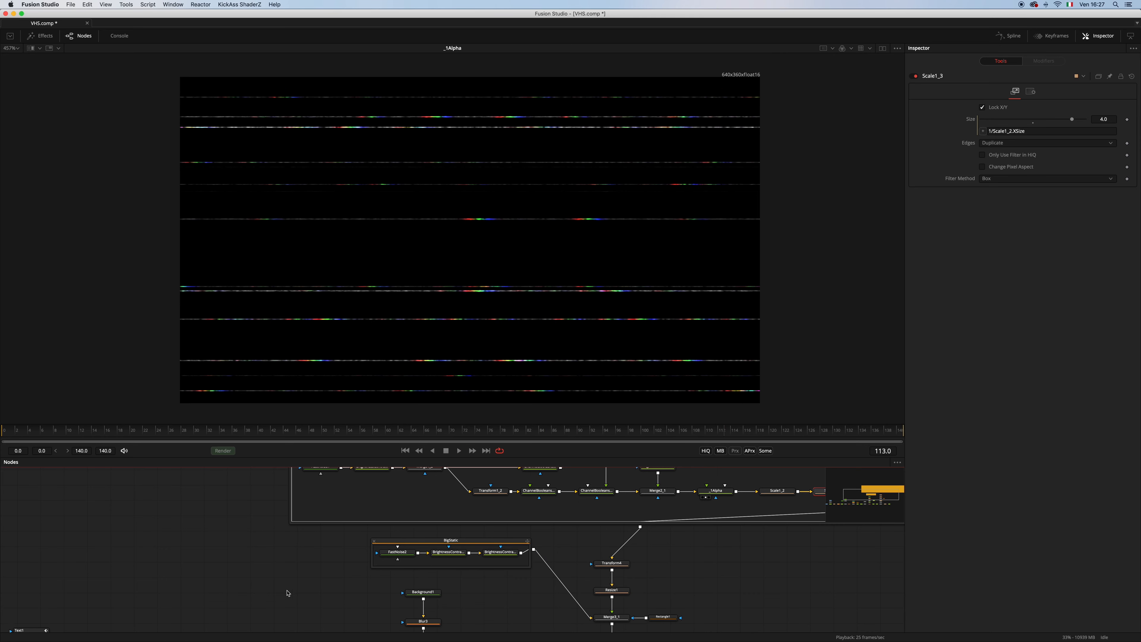
scroll(286, 586, "down", 3)
left_click(544, 290)
key("super+f")
left_click_drag(294, 503, 327, 487)
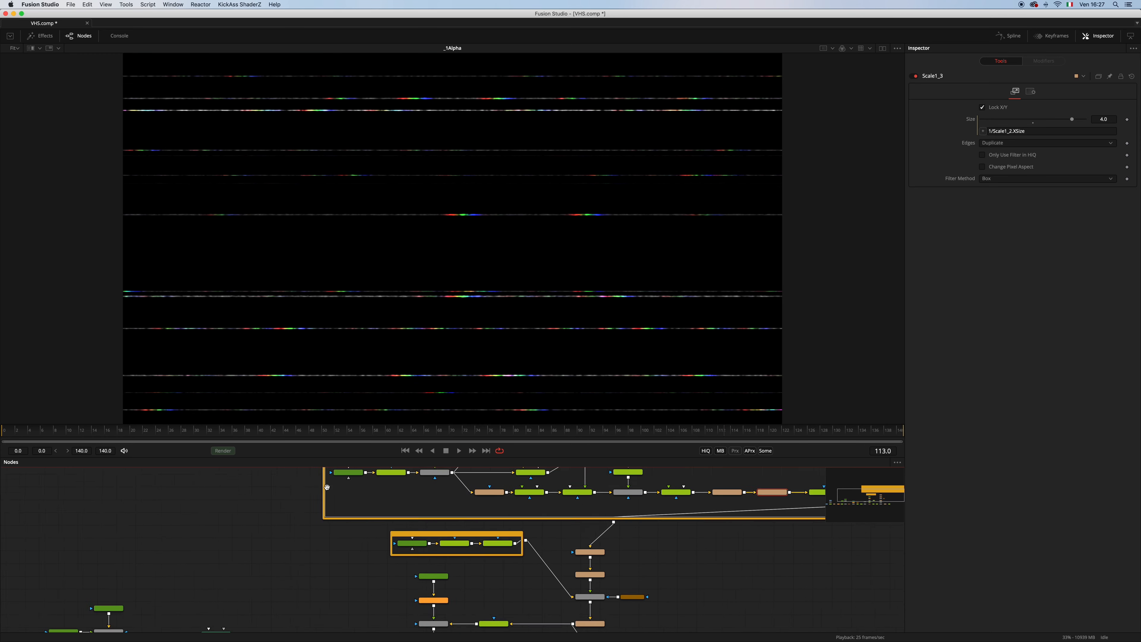
scroll(327, 487, "up", 5)
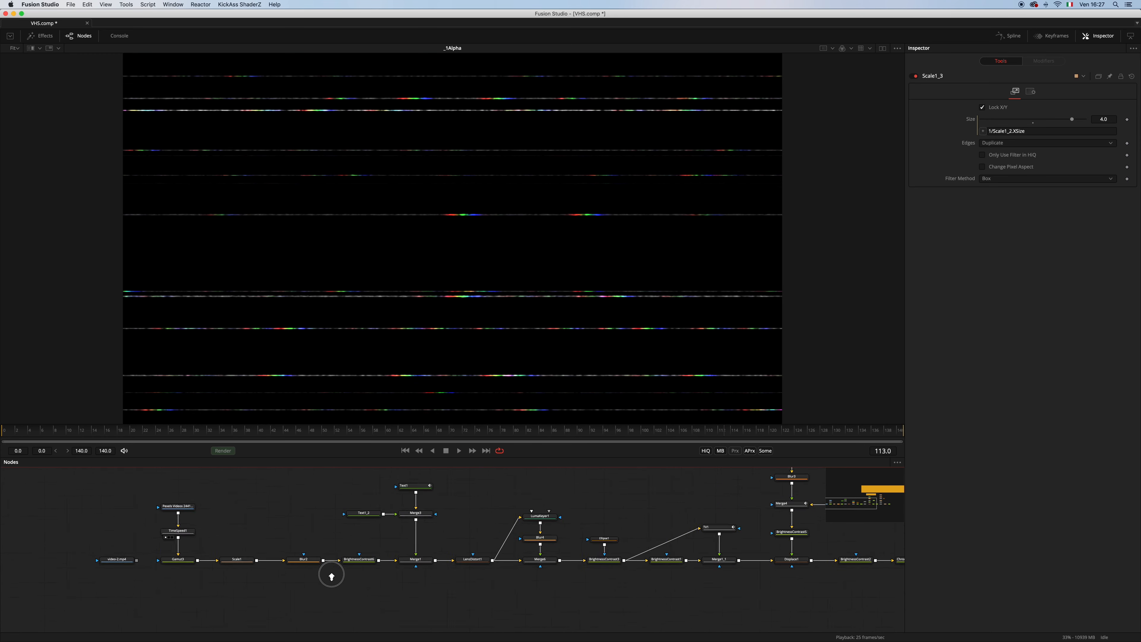
left_click_drag(331, 574, 368, 574)
left_click_drag(210, 552, 397, 292)
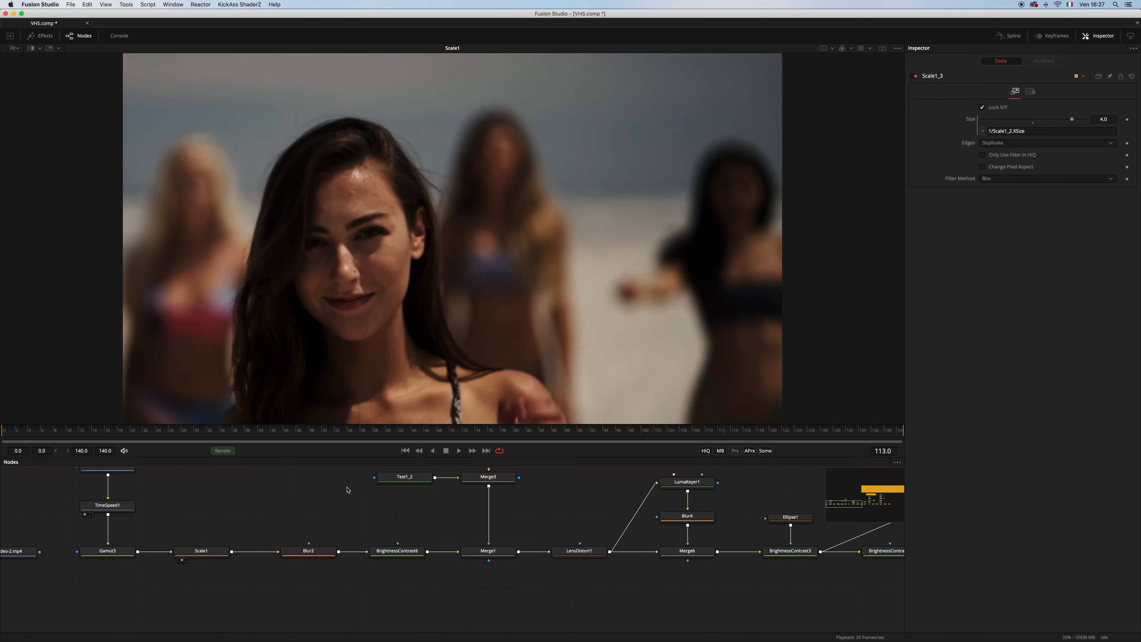
left_click(862, 49)
left_click_drag(273, 502, 312, 524)
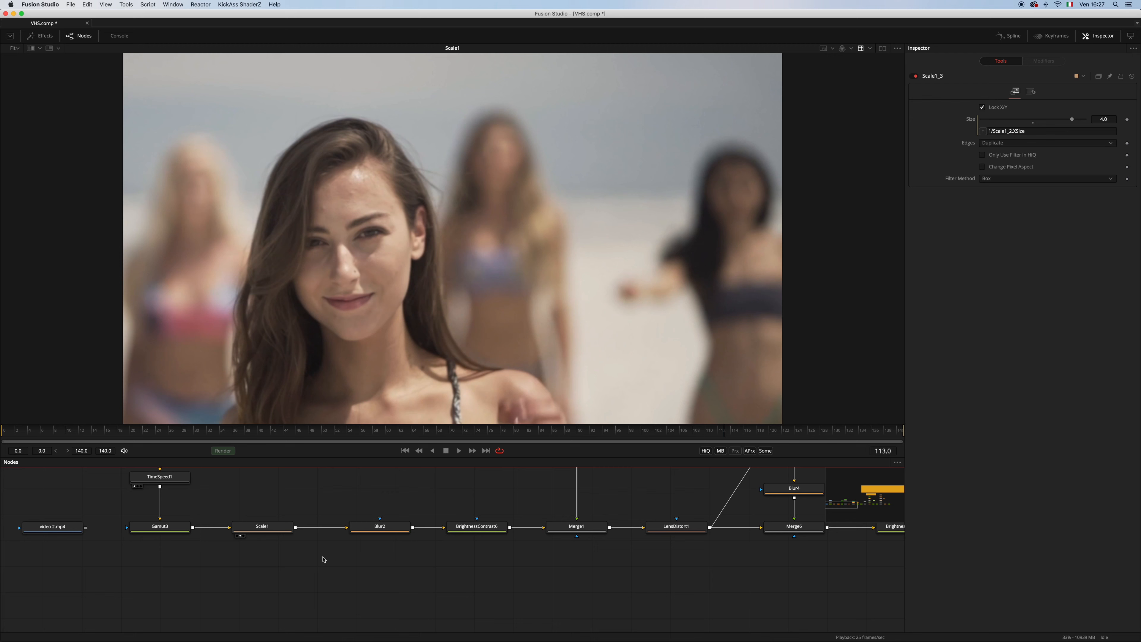
key("shift+space")
type("sca")
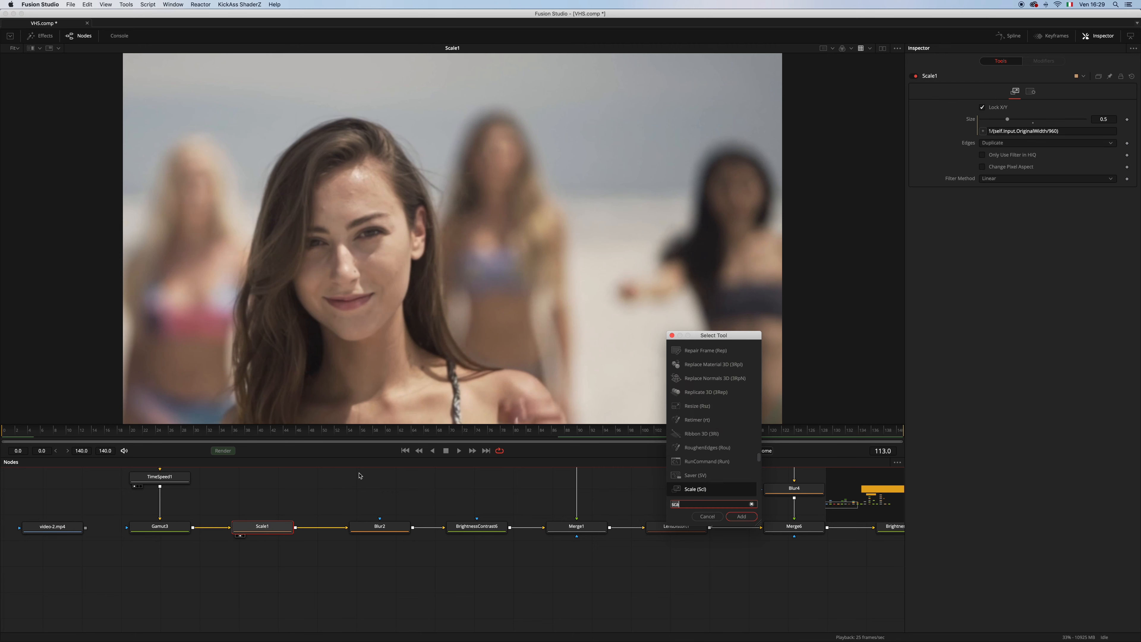
key("Return")
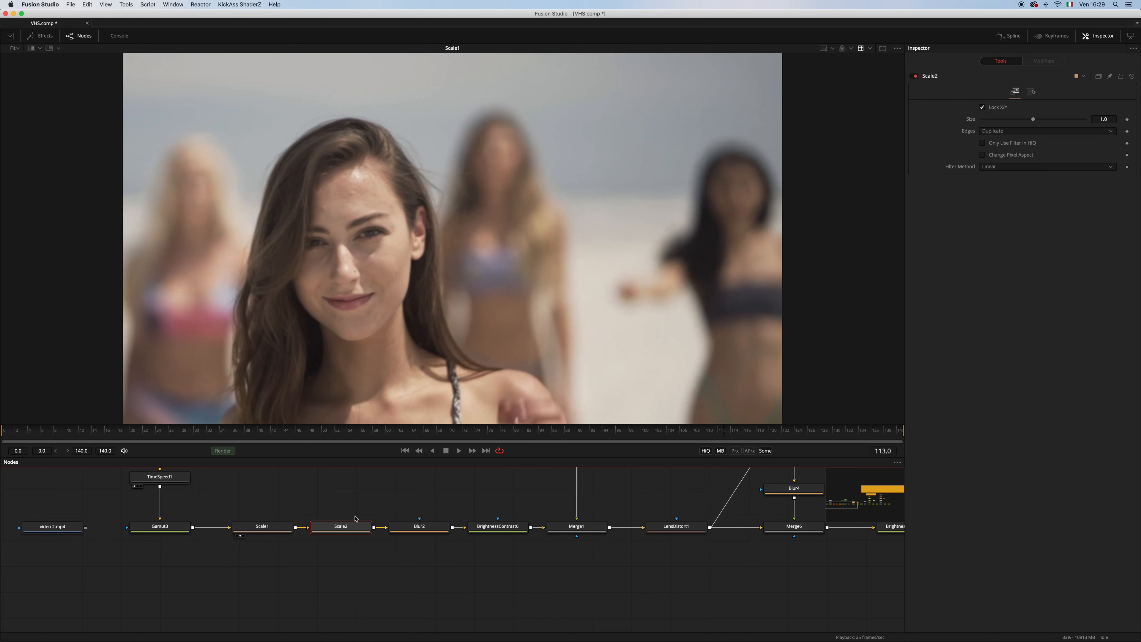
key("super+z")
Branch a new Scale node off Scale1's output below the main chain and place a pasted copy after it
key("shift+space")
type("sc")
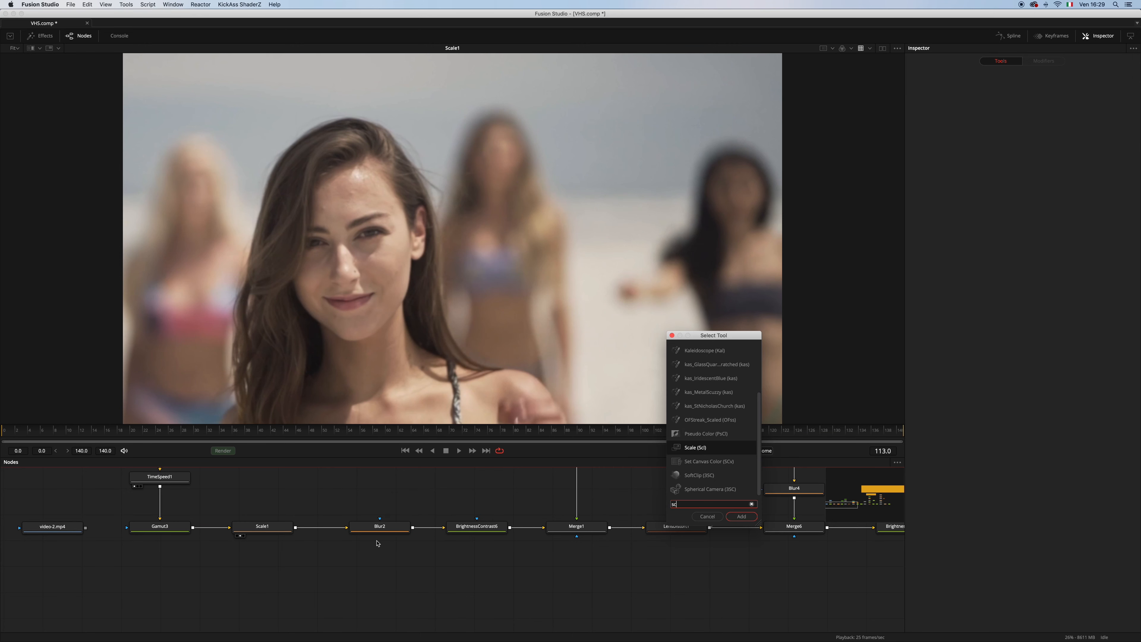
key("Return")
left_click_drag(295, 527, 341, 579)
key("super+c")
key("super+v")
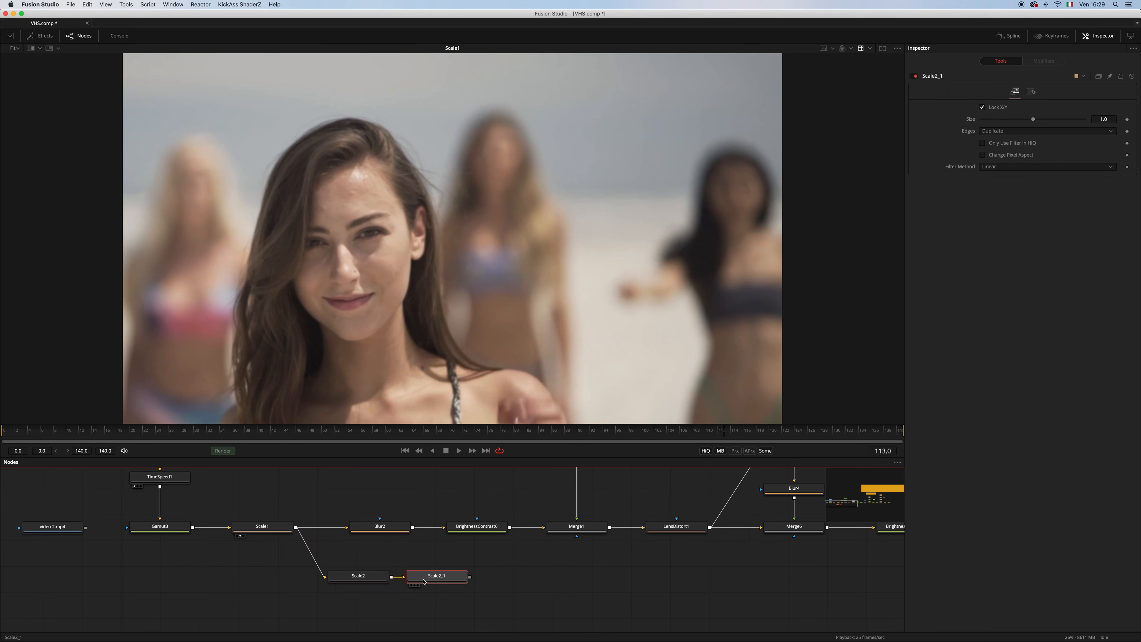
left_click_drag(425, 579, 446, 579)
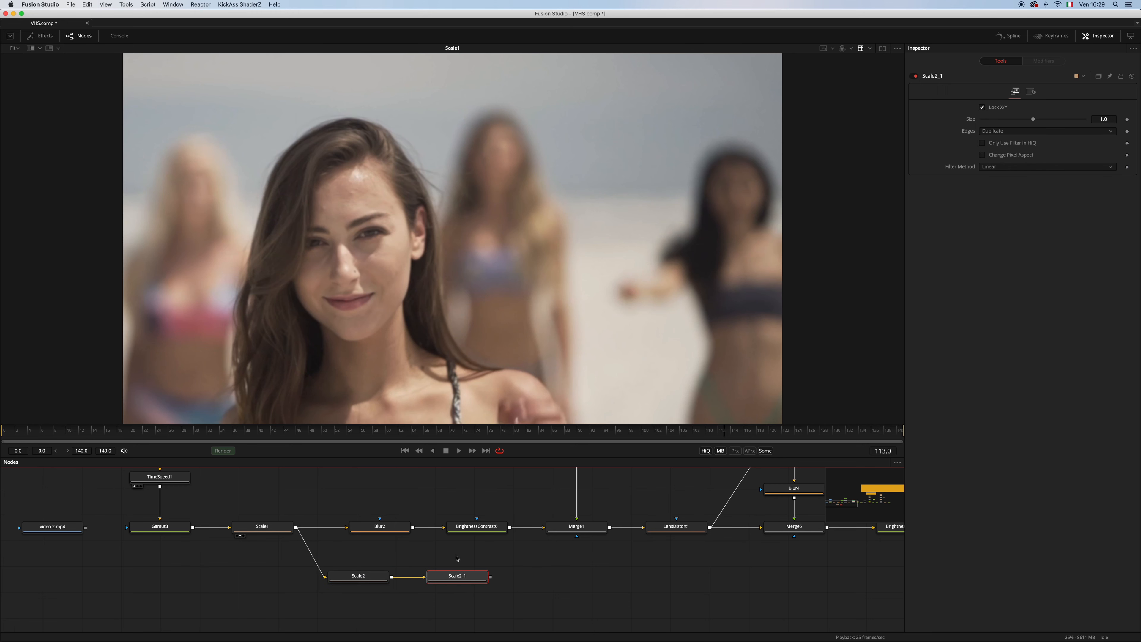
Give Scale2_1 the Size expression 1/Scale2XSize and the Box filter method, and go back to the Scale2 node
right_click(969, 120)
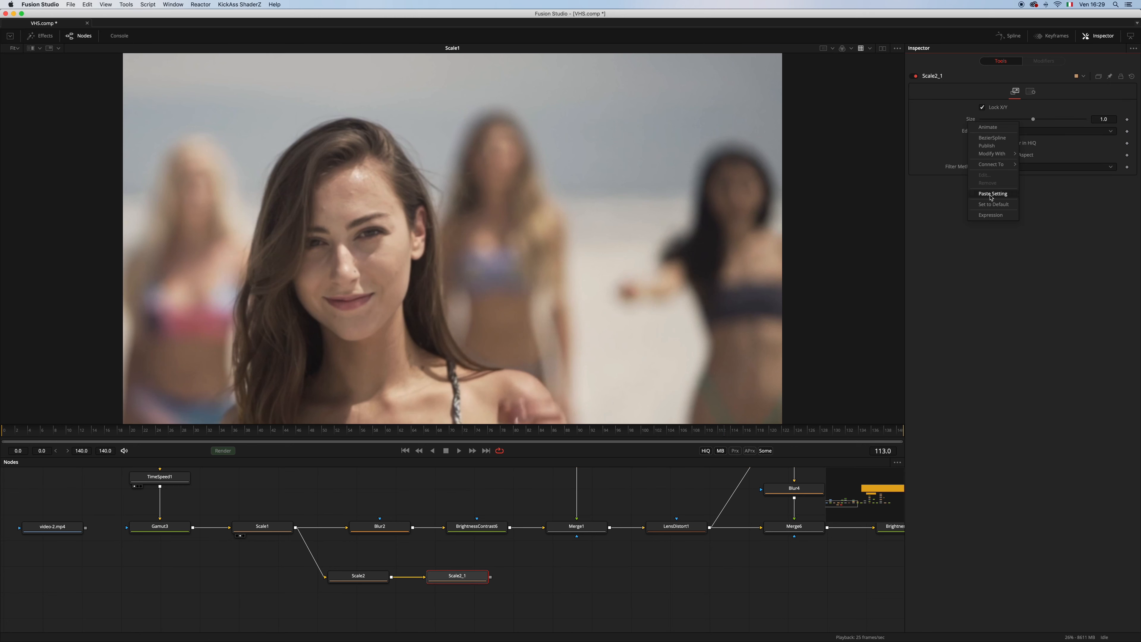
left_click(990, 215)
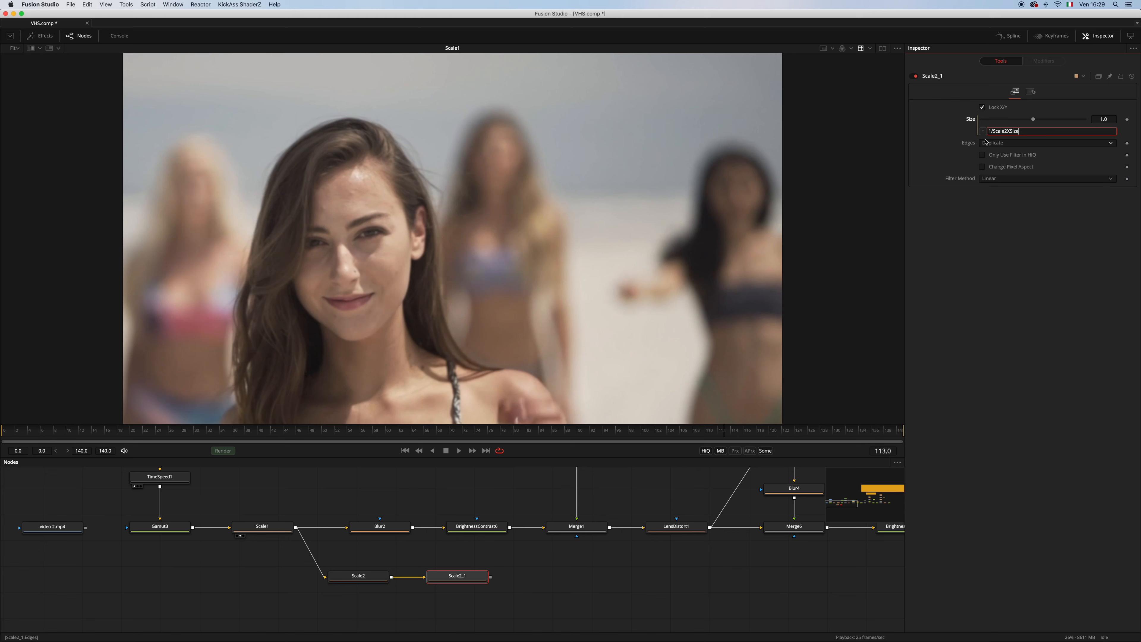
left_click(998, 178)
left_click(994, 169)
left_click(358, 576)
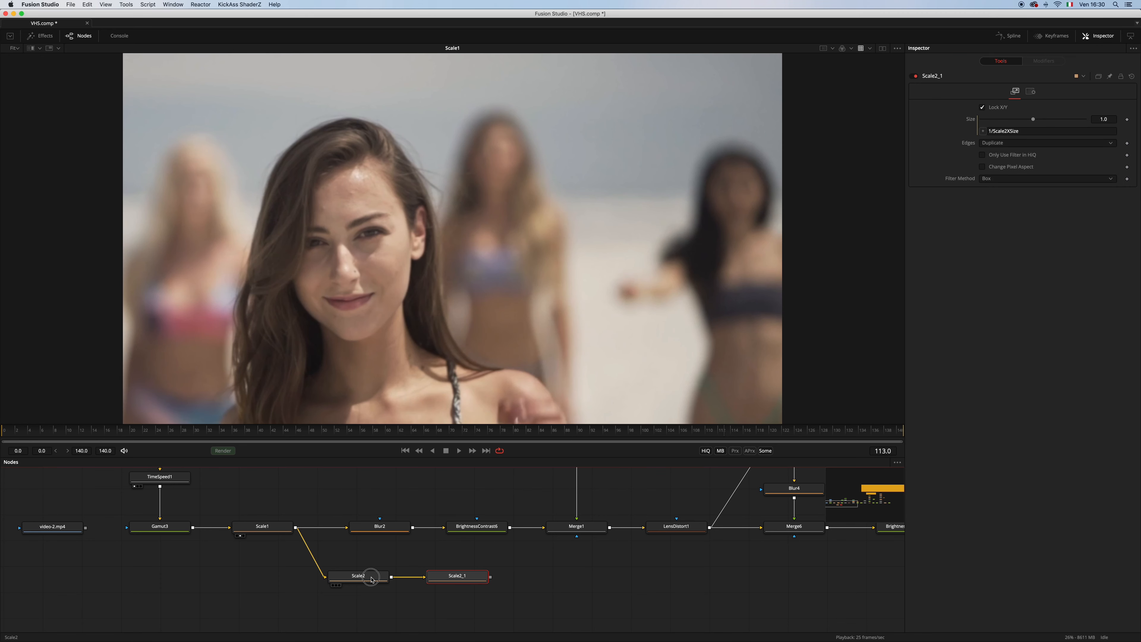